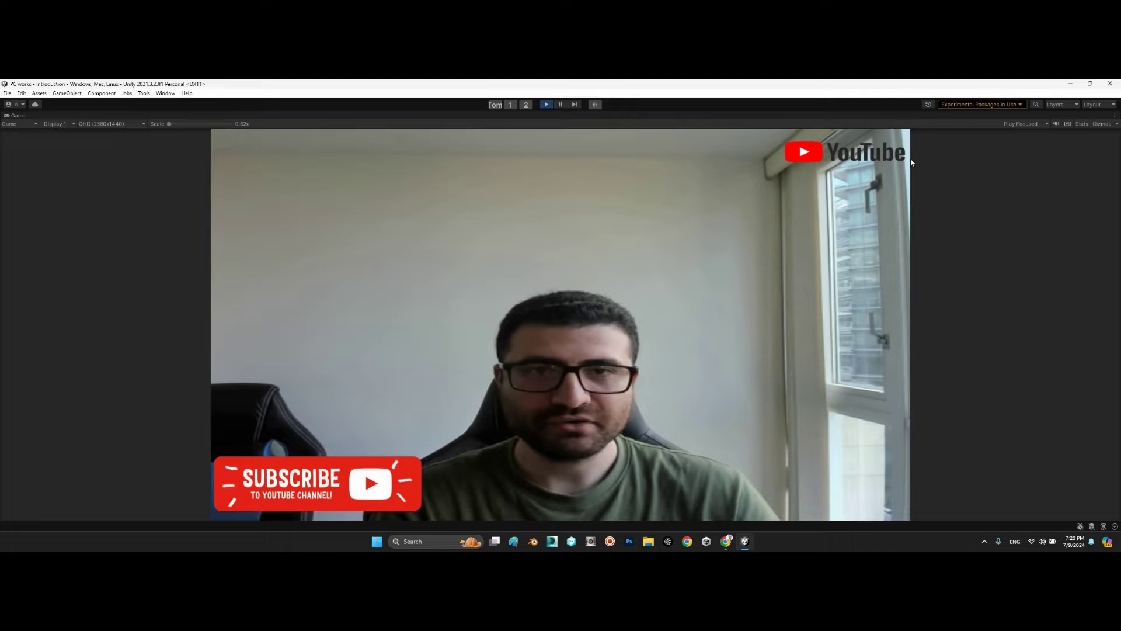
Stop the running webcam scene and bring up the YouTube tutorial in Chrome
click(546, 104)
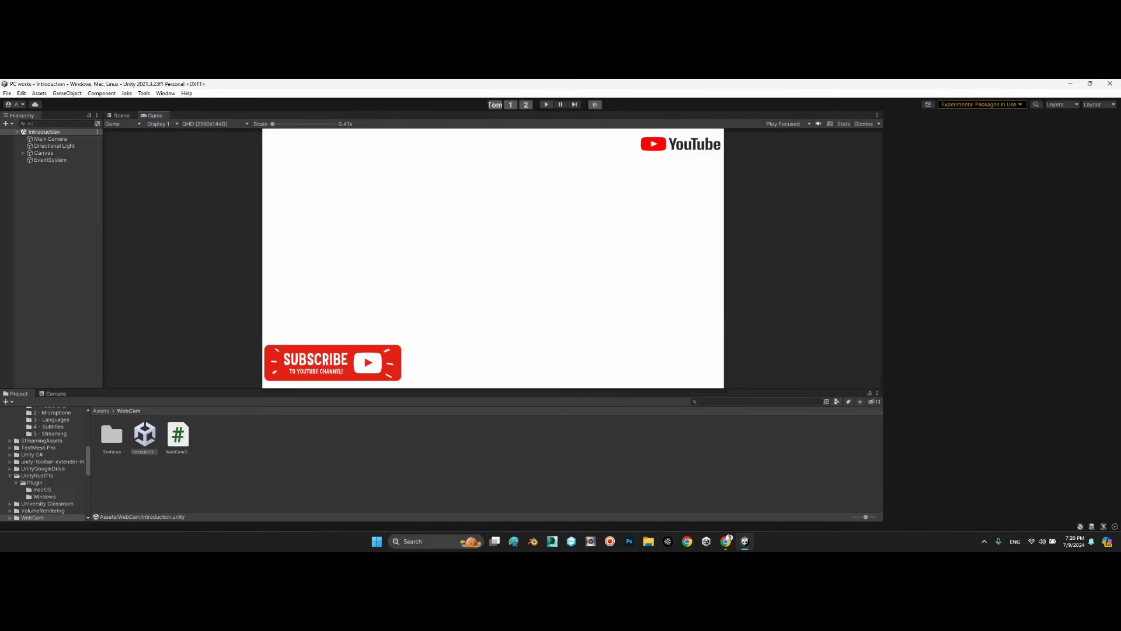
click(727, 540)
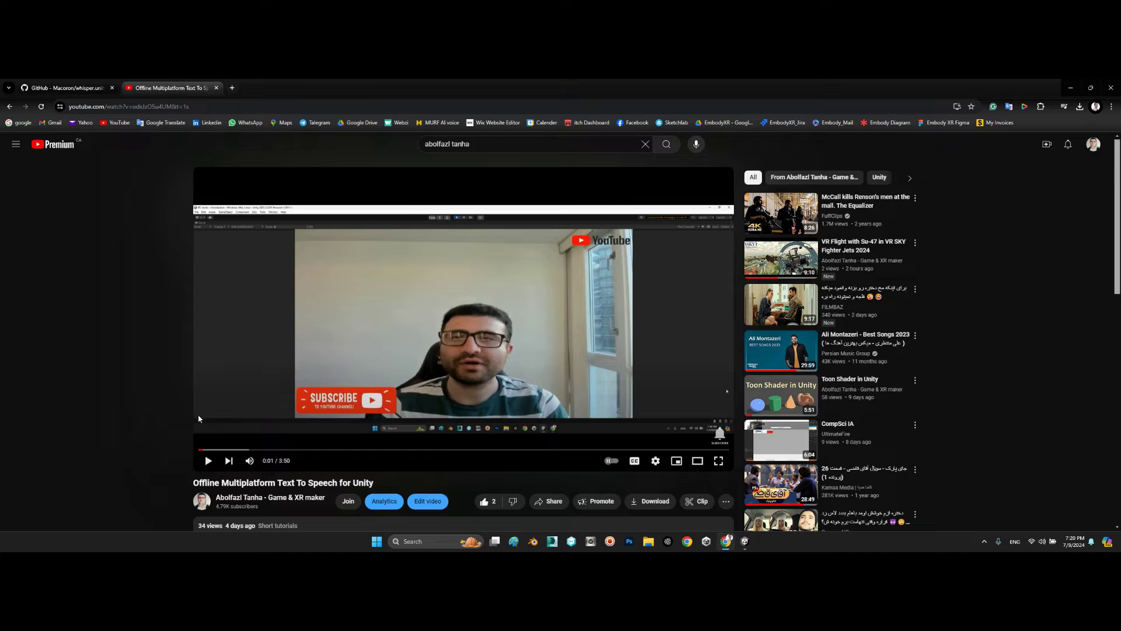
Switch to the whisper.unity GitHub repository tab
click(75, 87)
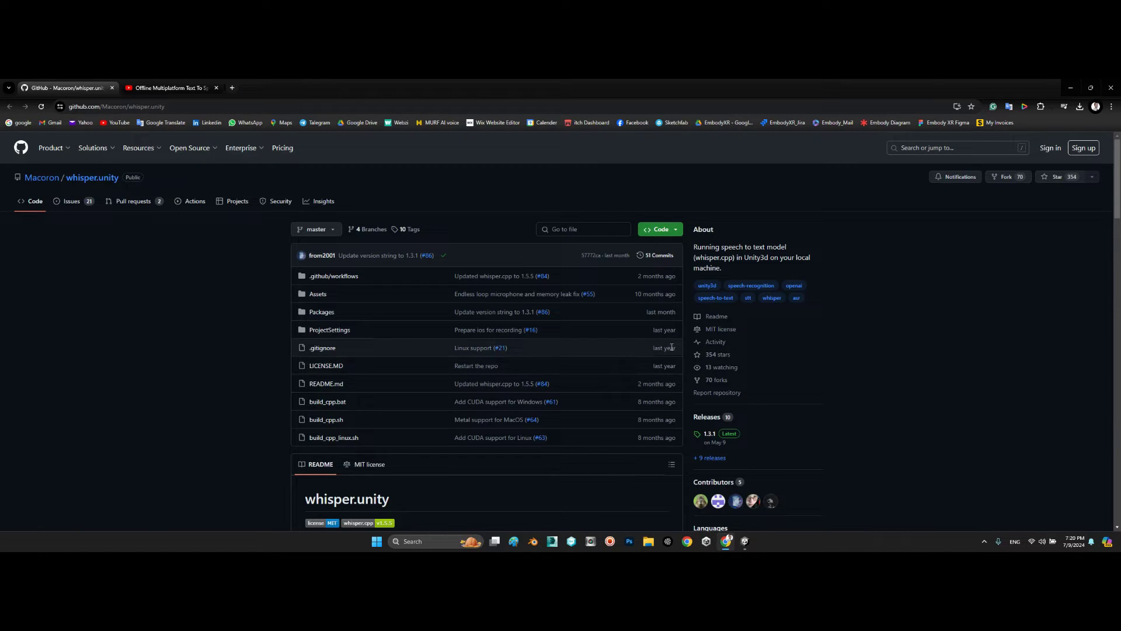
Check the repository's Code clone and Download ZIP options, then minimize to the desktop
click(111, 106)
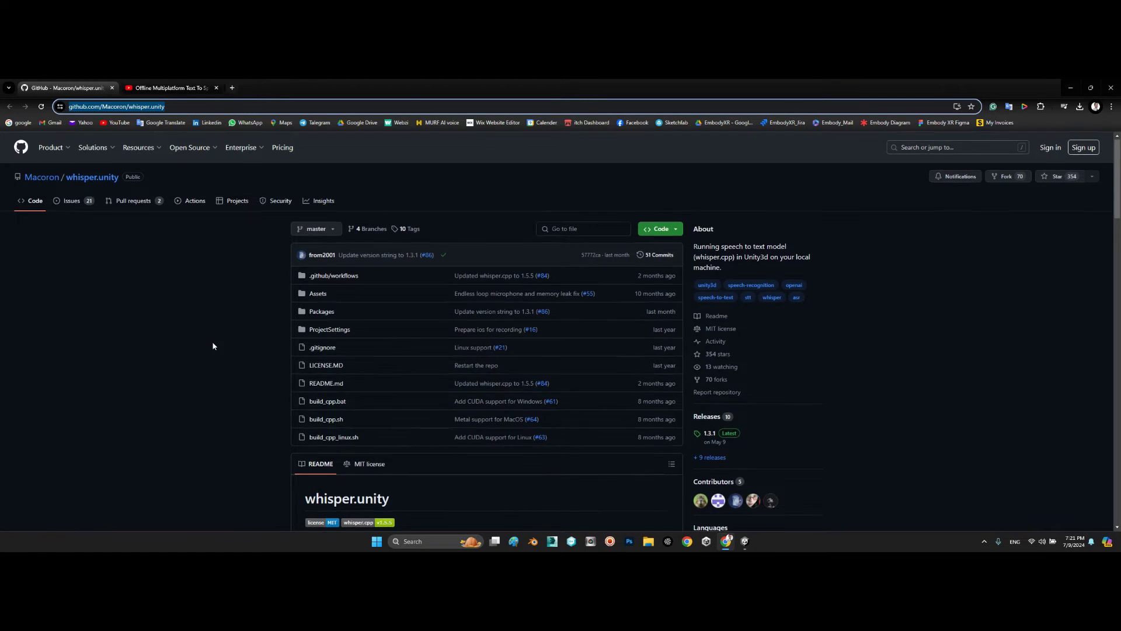
scroll(213, 346, down, 1)
scroll(213, 345, down, 2)
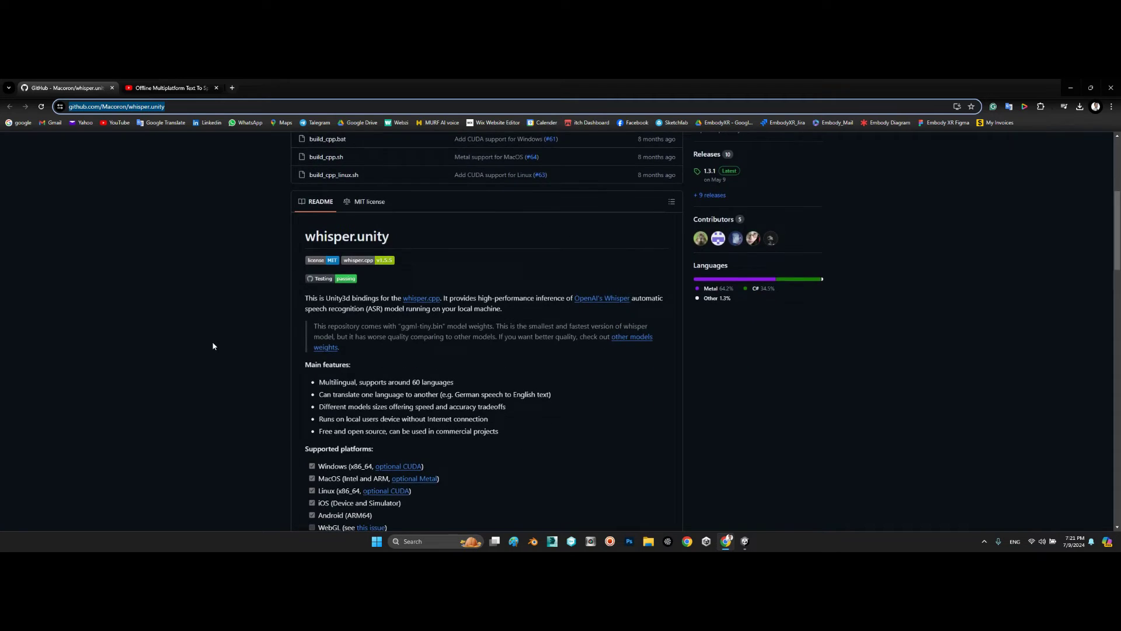
scroll(213, 346, down, 2)
scroll(214, 345, down, 2)
scroll(213, 345, down, 2)
scroll(213, 345, down, 3)
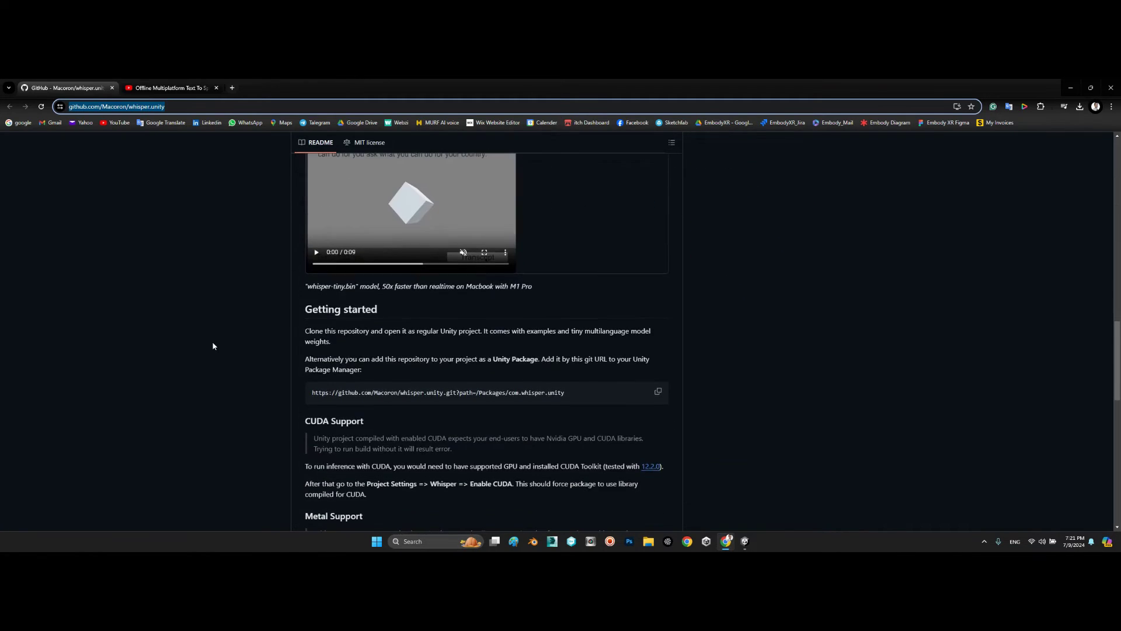
scroll(213, 345, down, 1)
scroll(213, 347, down, 1)
scroll(242, 362, down, 1)
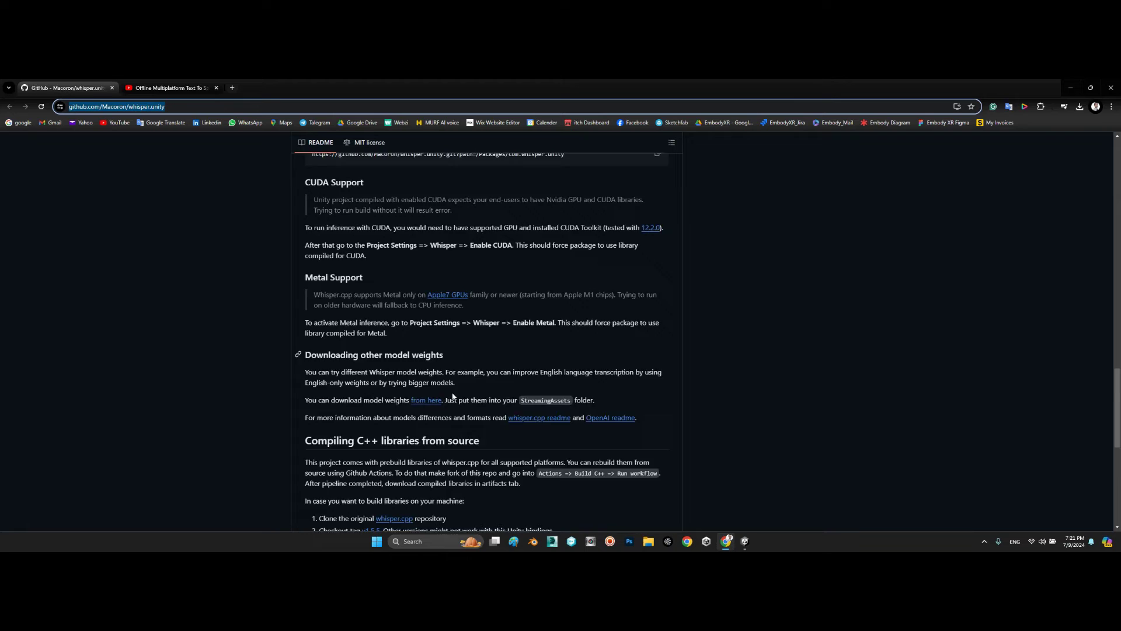
scroll(243, 362, down, 2)
scroll(526, 459, up, 1)
scroll(526, 459, up, 5)
scroll(544, 439, up, 5)
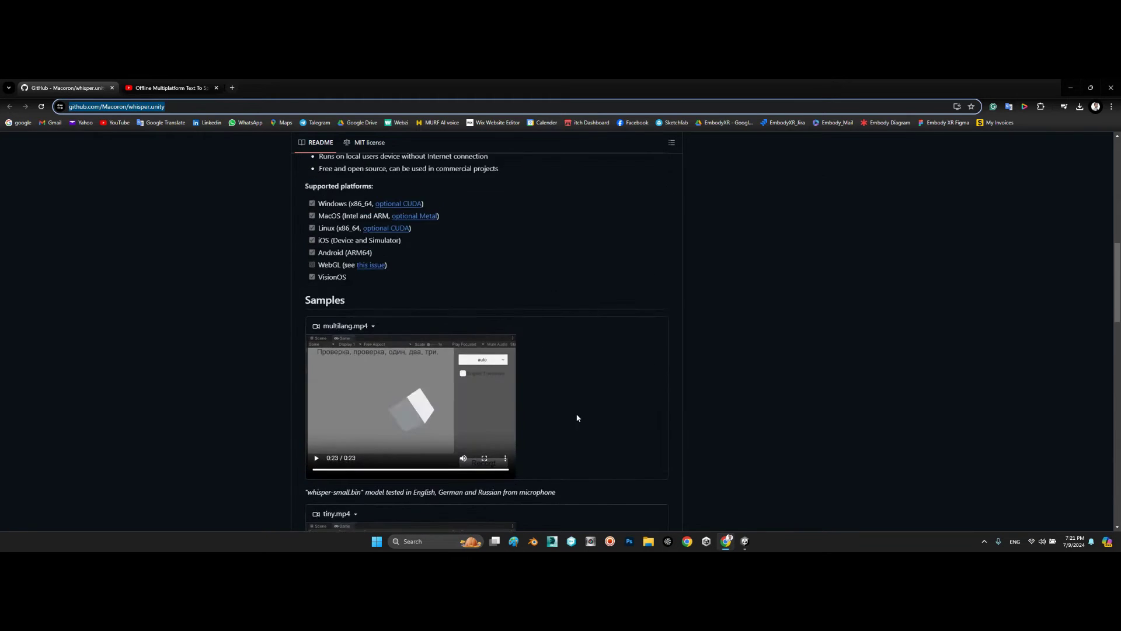
scroll(576, 418, up, 5)
scroll(583, 412, up, 5)
click(674, 229)
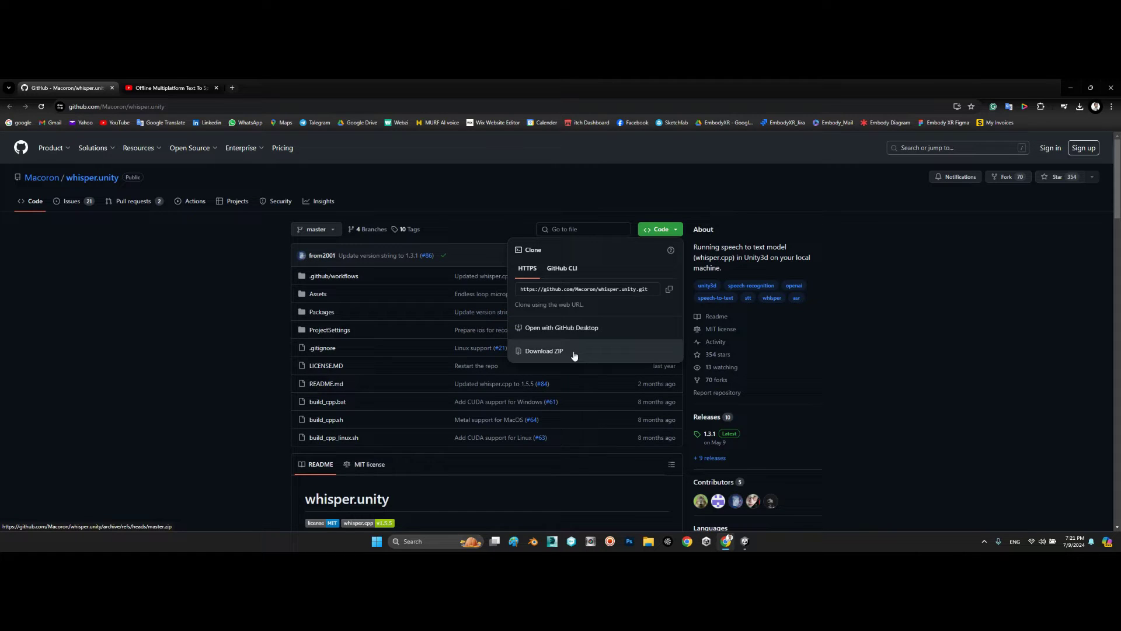
click(615, 194)
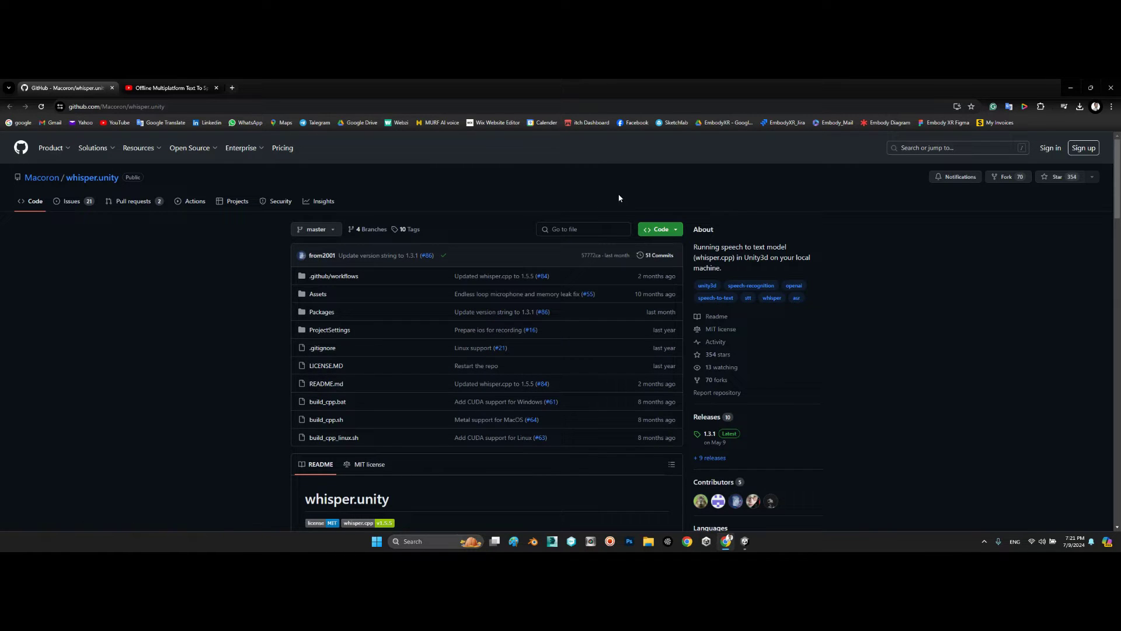
click(1073, 87)
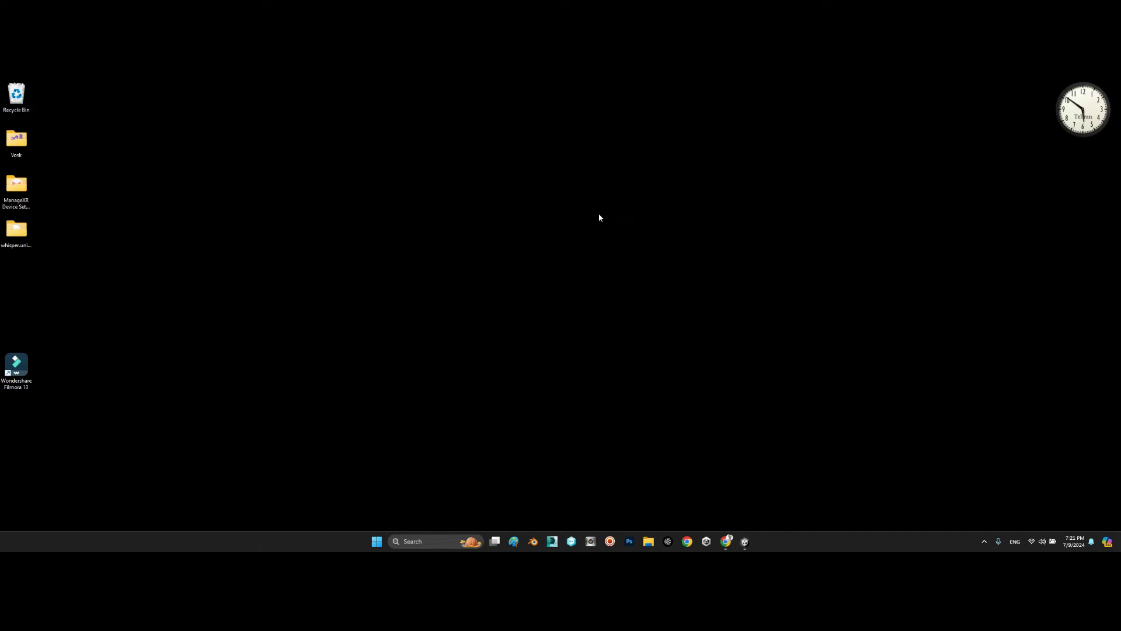
Find com.whisper.unity in whisper.unity-master's Packages folder, then bring Unity back to front
click(23, 241)
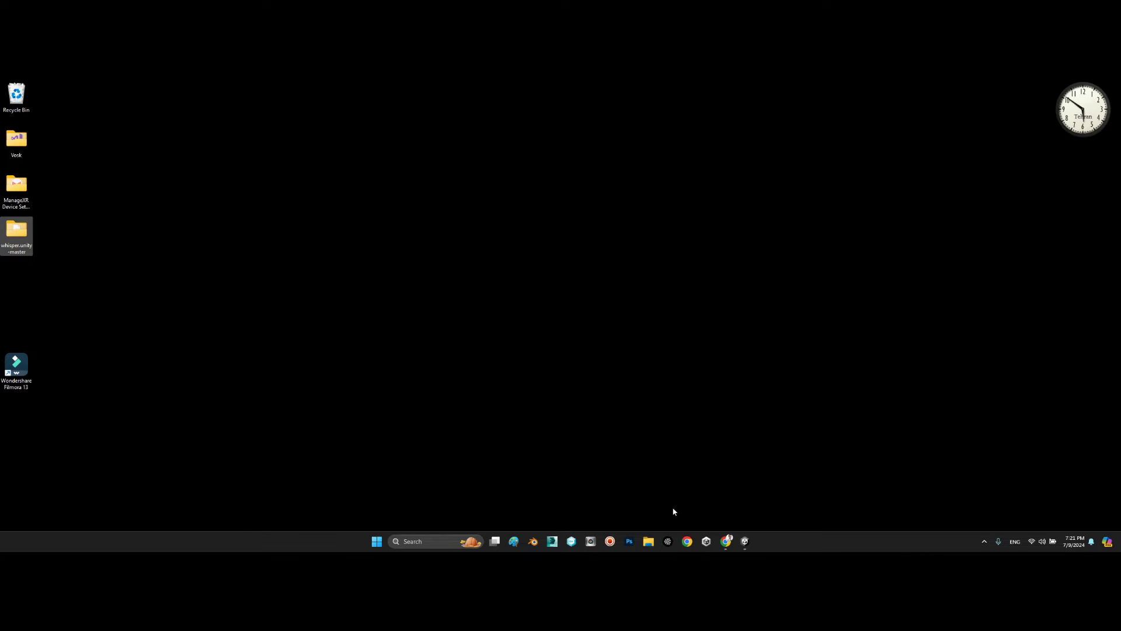
double_click(29, 241)
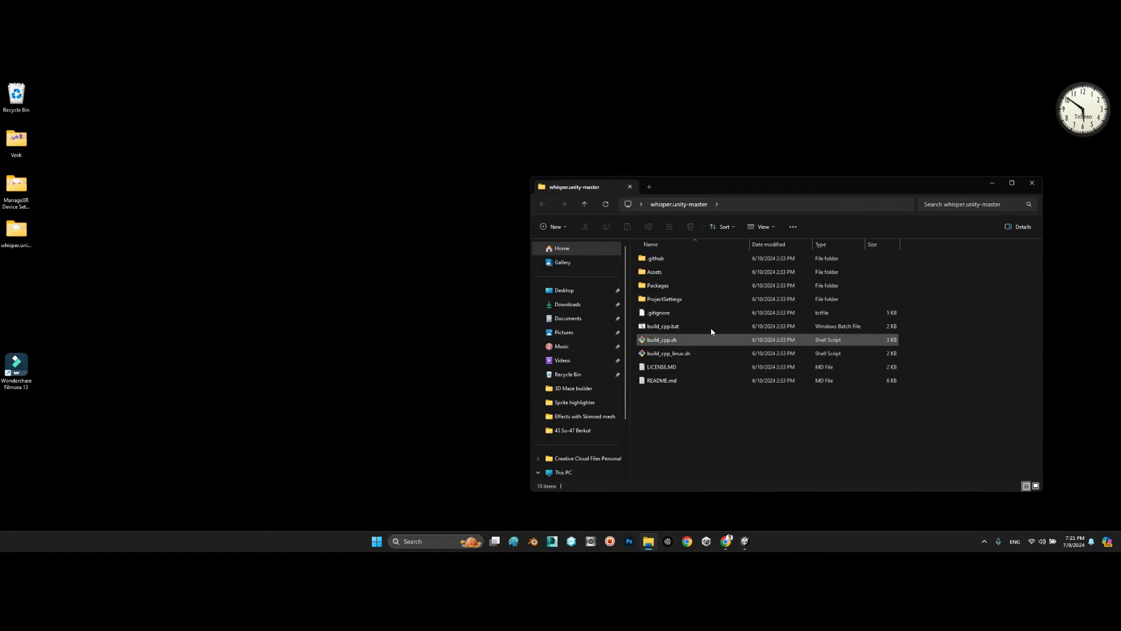
double_click(665, 290)
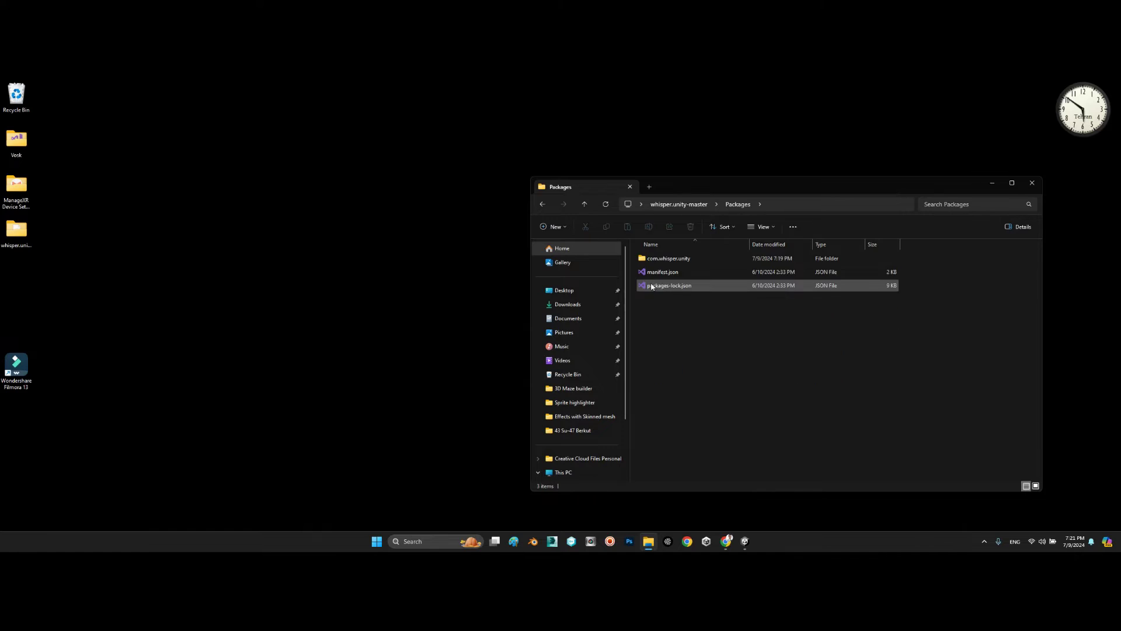
click(667, 259)
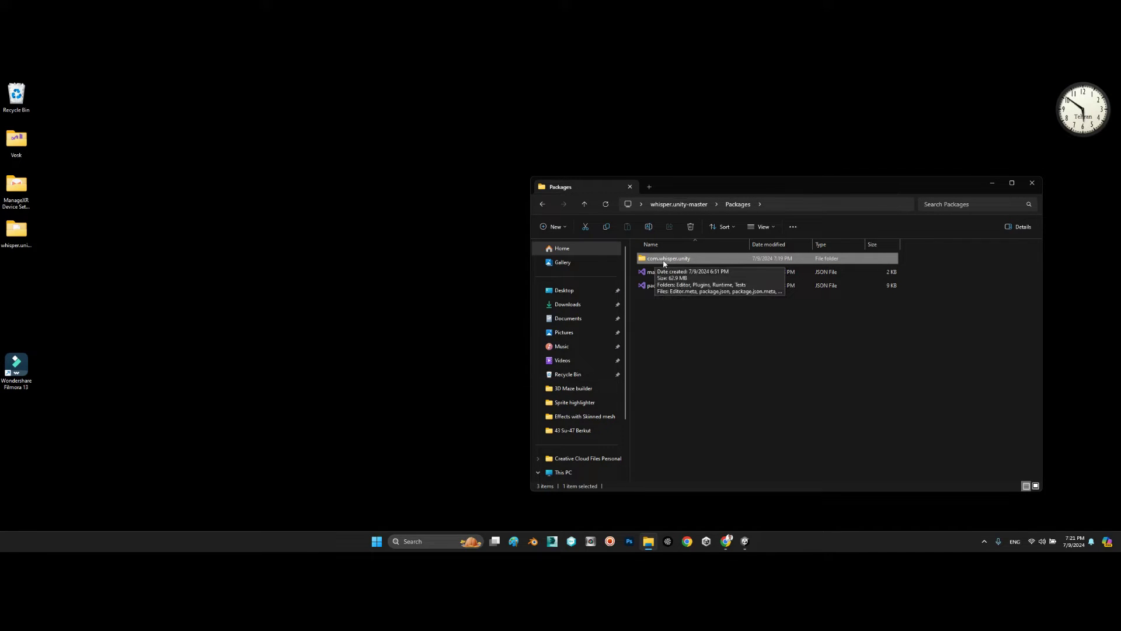
click(750, 371)
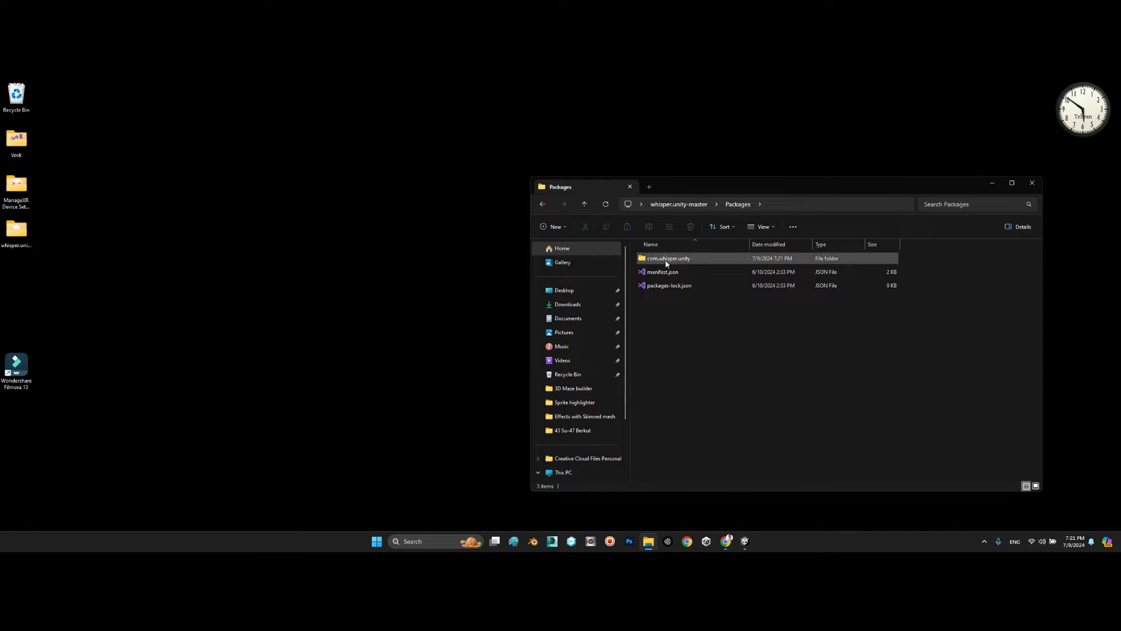
click(745, 541)
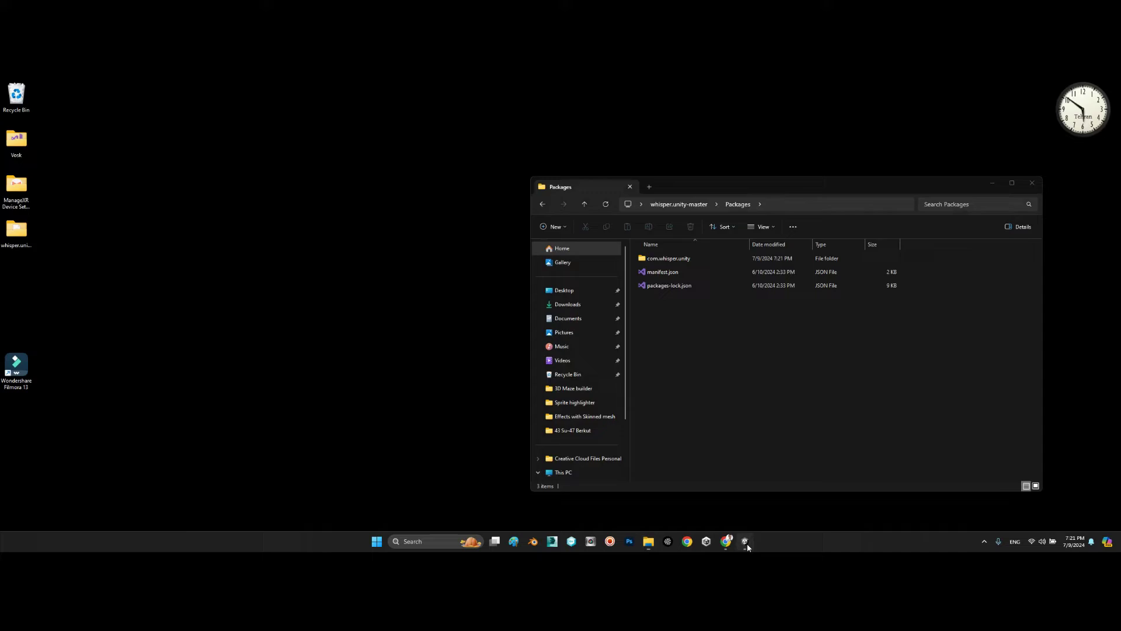
click(165, 94)
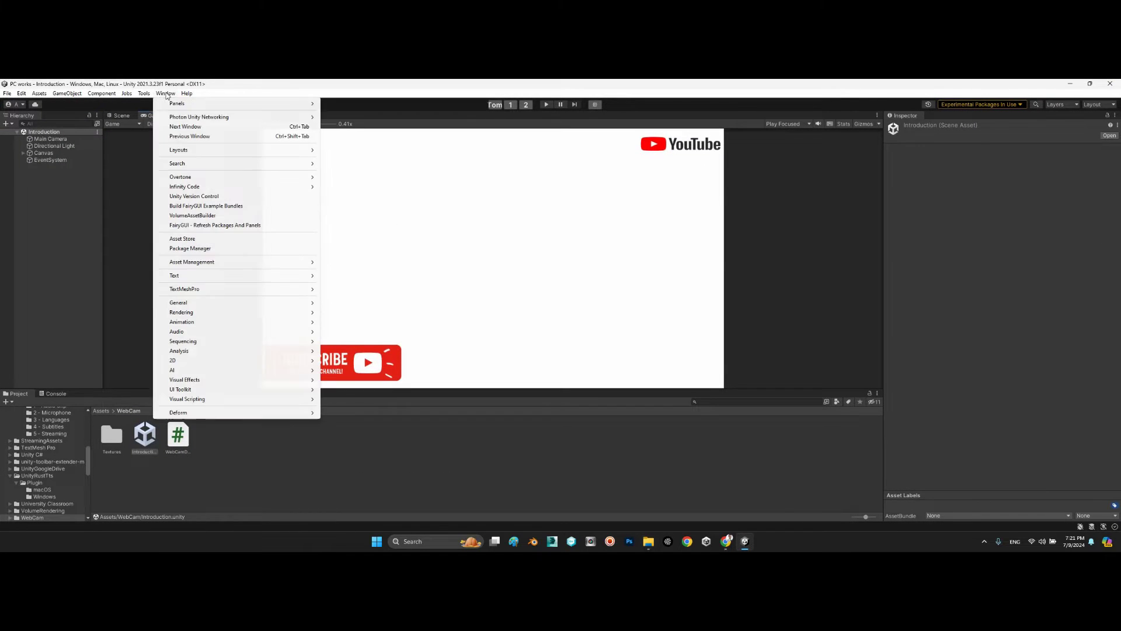
Install com.whisper.unity 1.3.1 from its package.json on the desktop, then close Package Manager
click(190, 248)
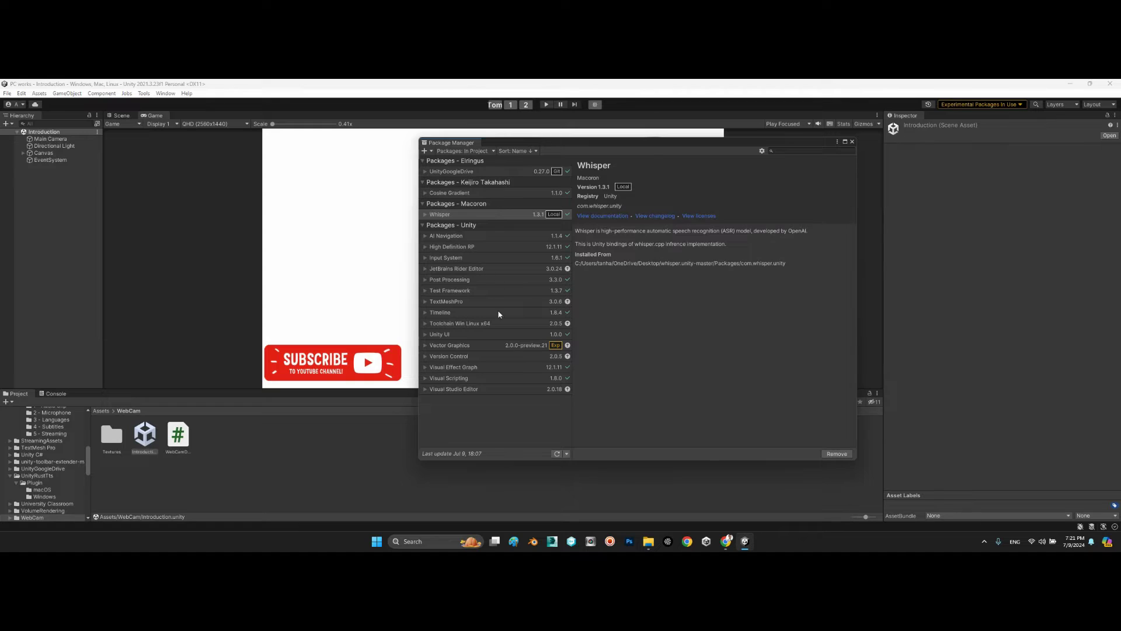
click(425, 151)
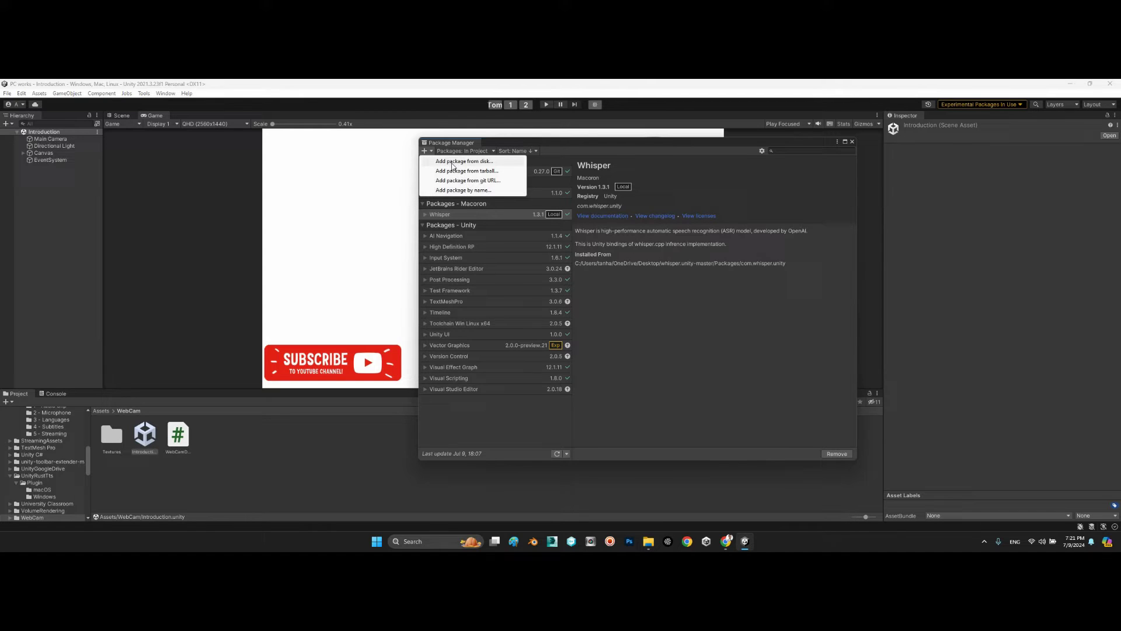
click(482, 163)
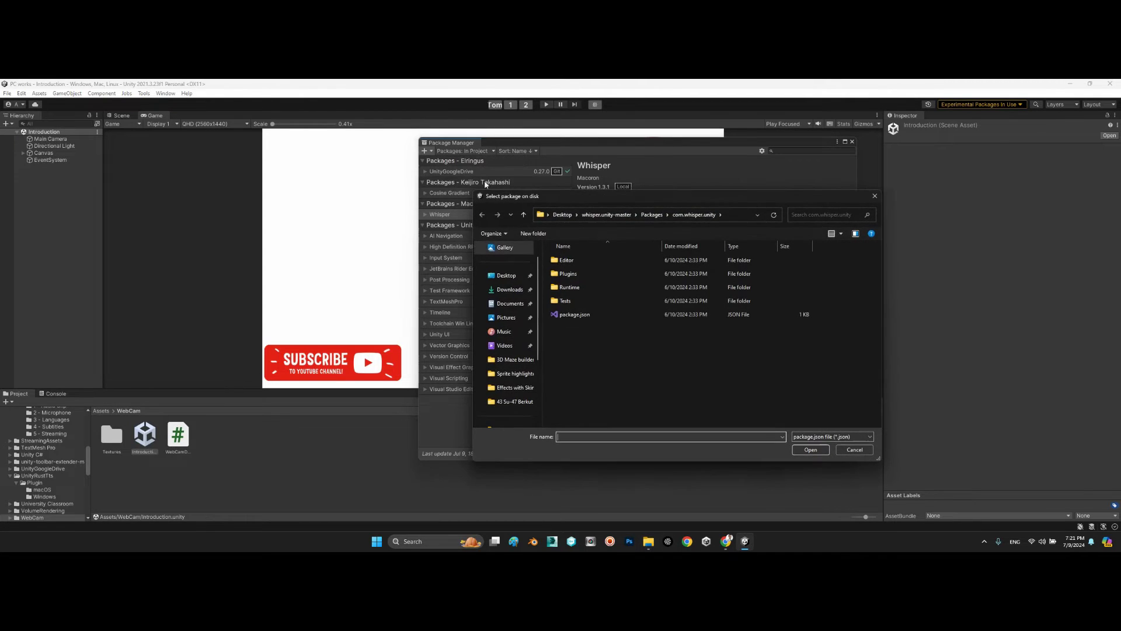
click(504, 275)
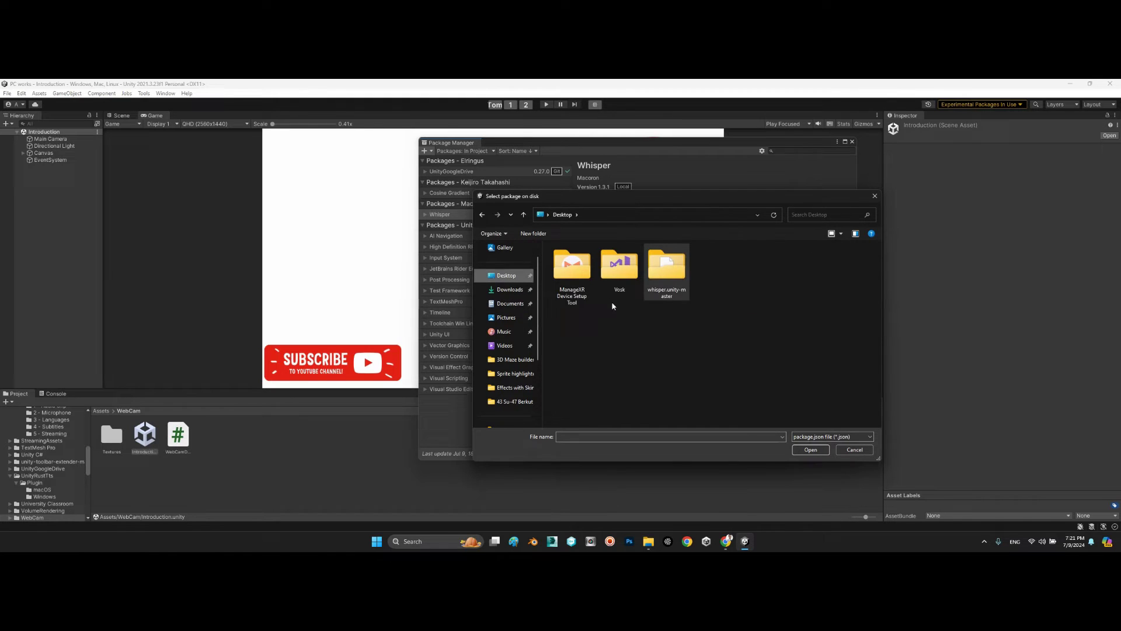
double_click(674, 280)
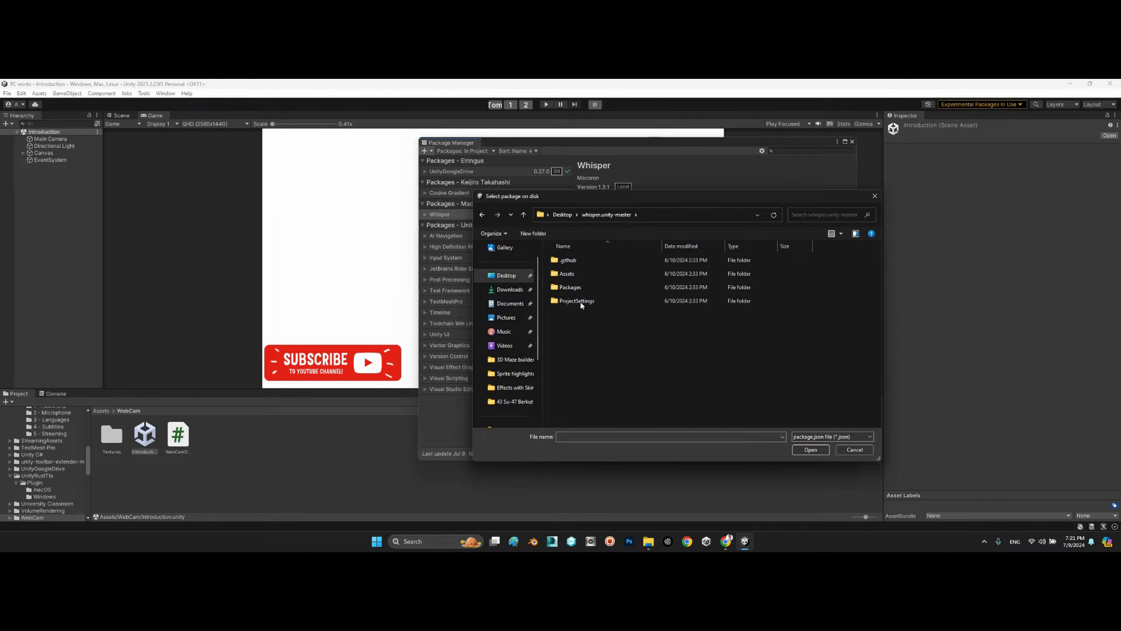
double_click(574, 288)
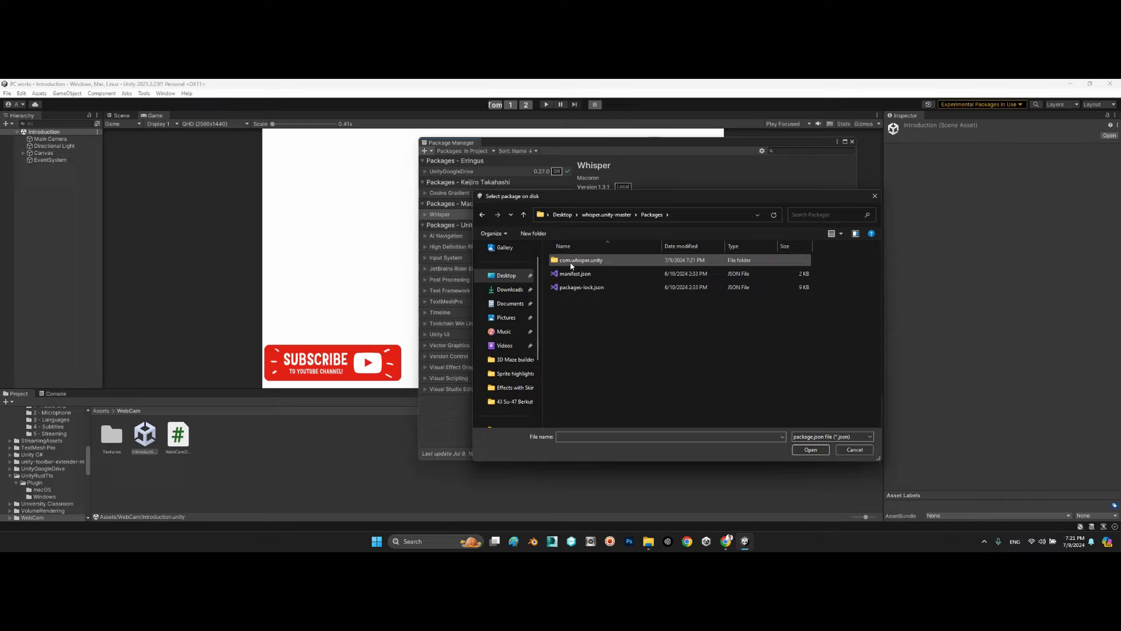
double_click(580, 260)
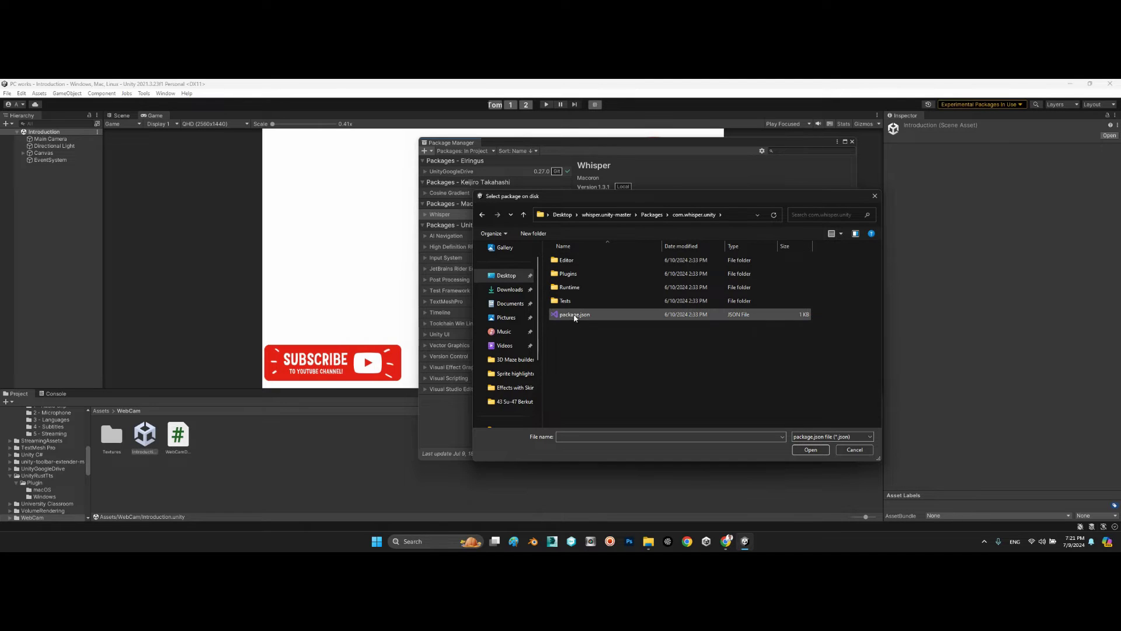
mouse_move(575, 314)
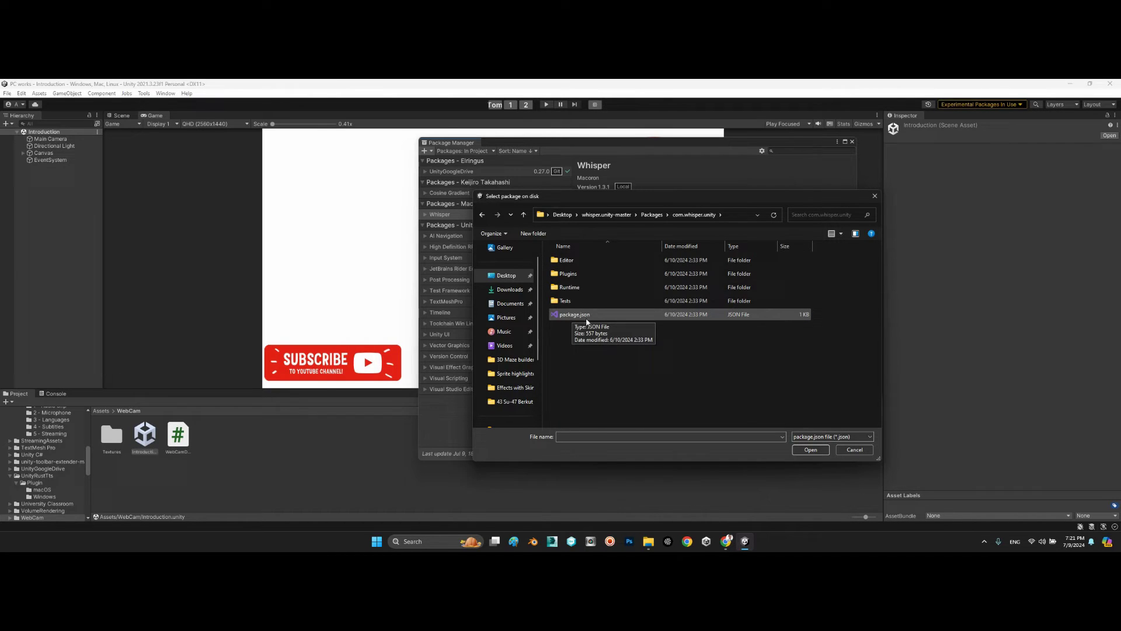
click(853, 449)
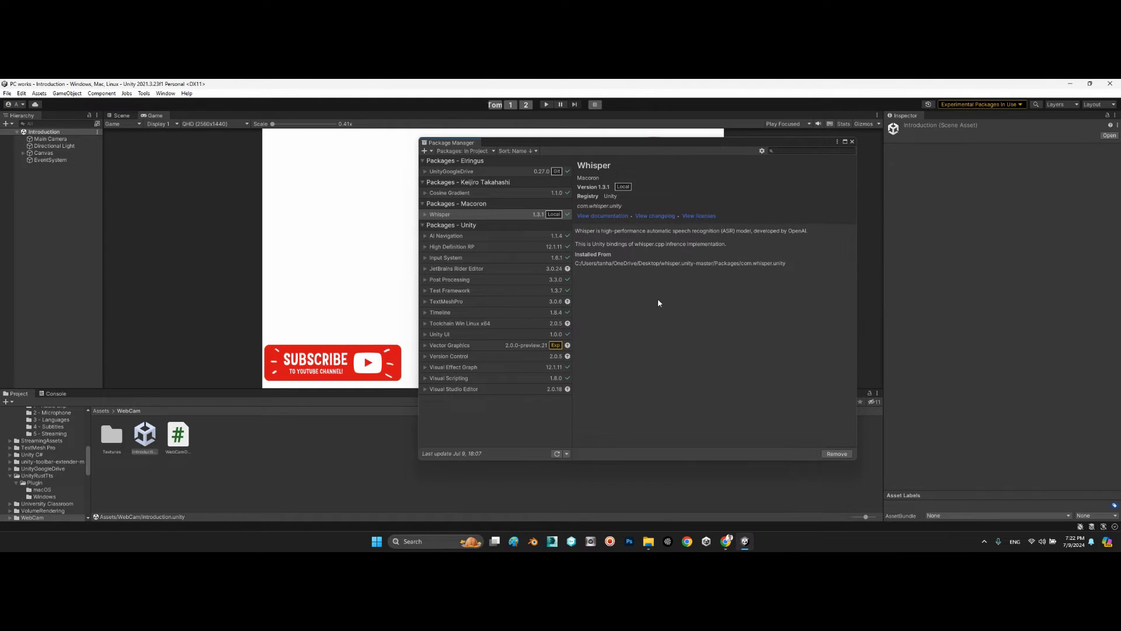
click(852, 141)
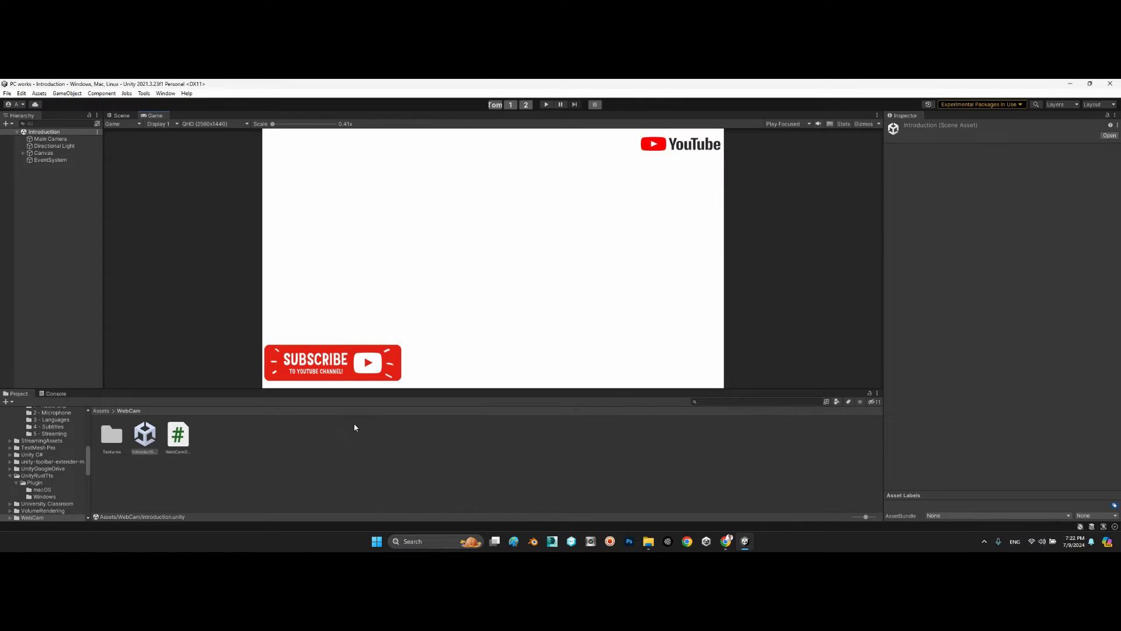
Compare the downloaded whisper.unity-master folders, including StreamingAssets, with the project's Assets
click(648, 540)
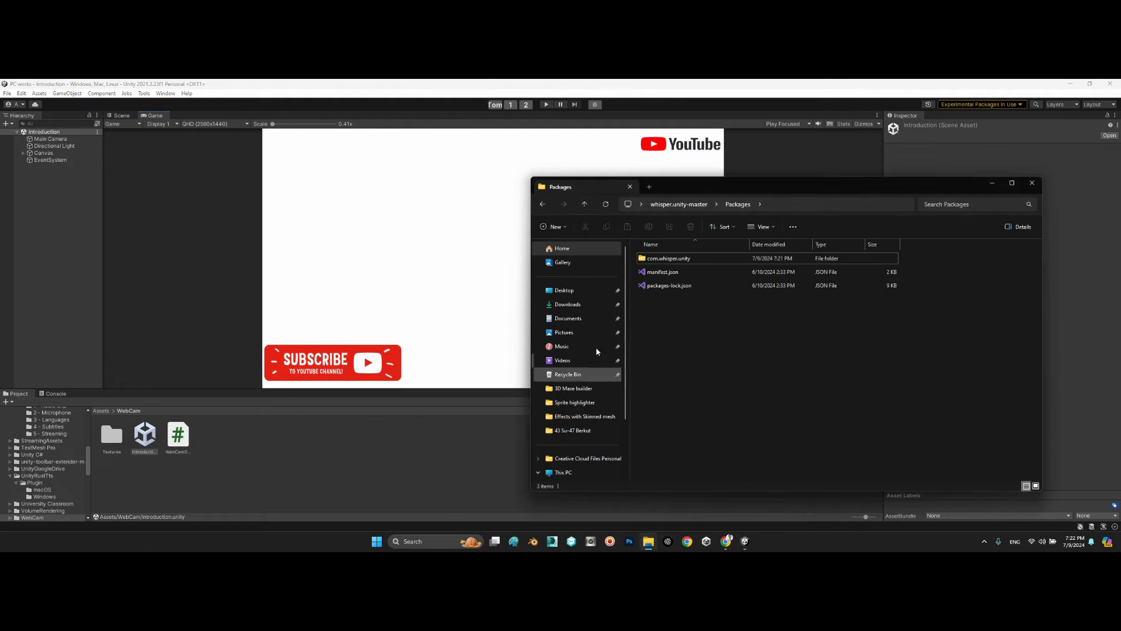
click(699, 207)
click(653, 272)
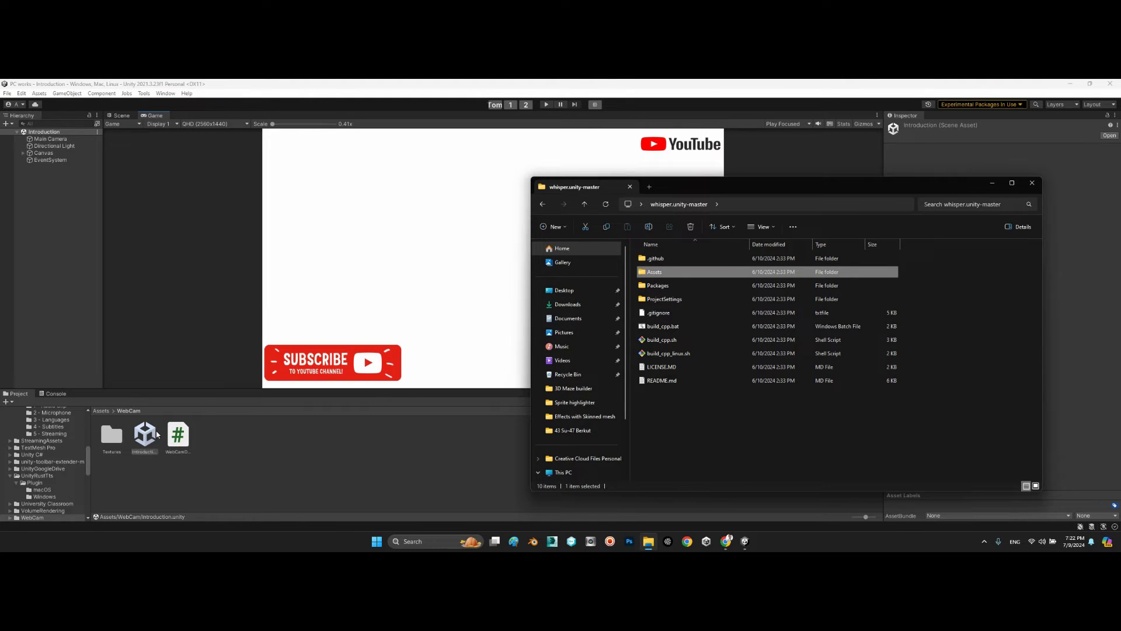
click(104, 410)
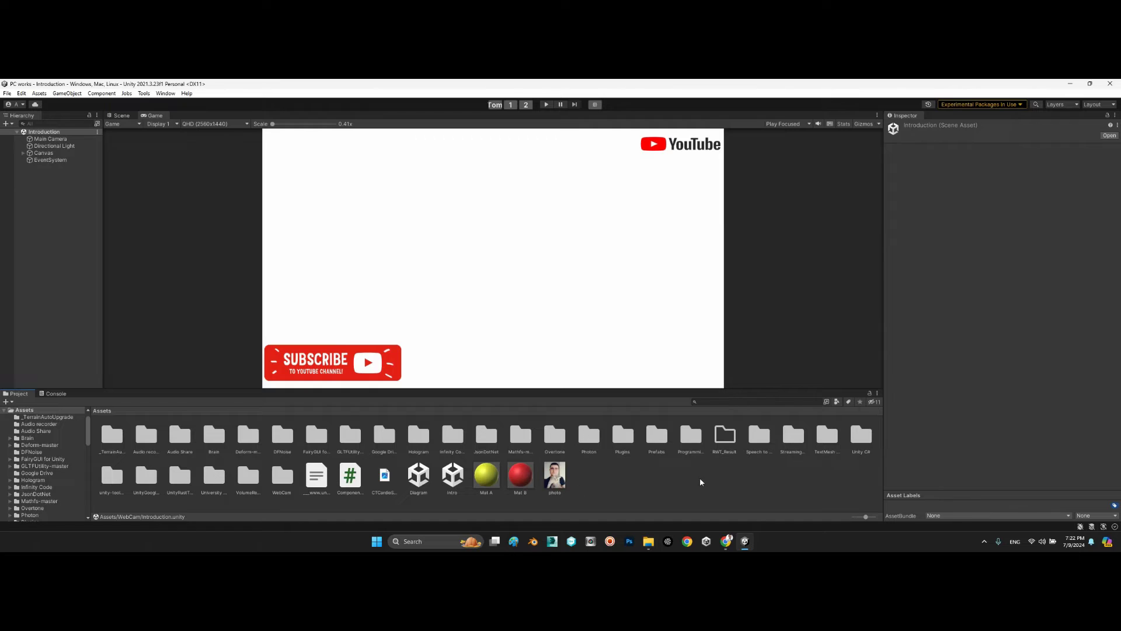
click(761, 436)
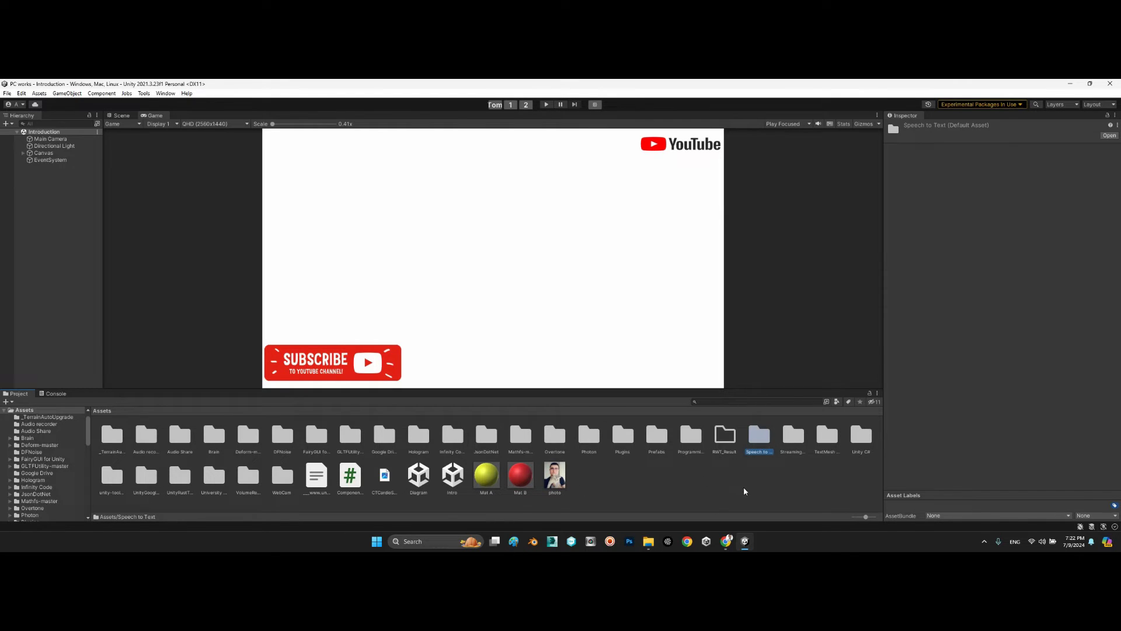
click(655, 546)
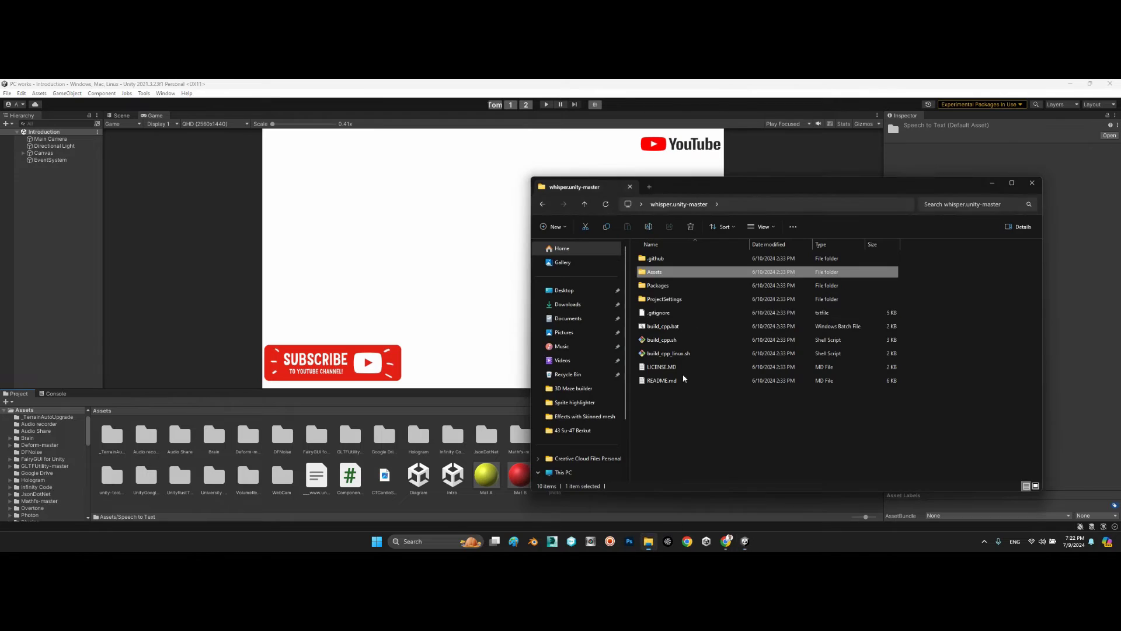
click(672, 273)
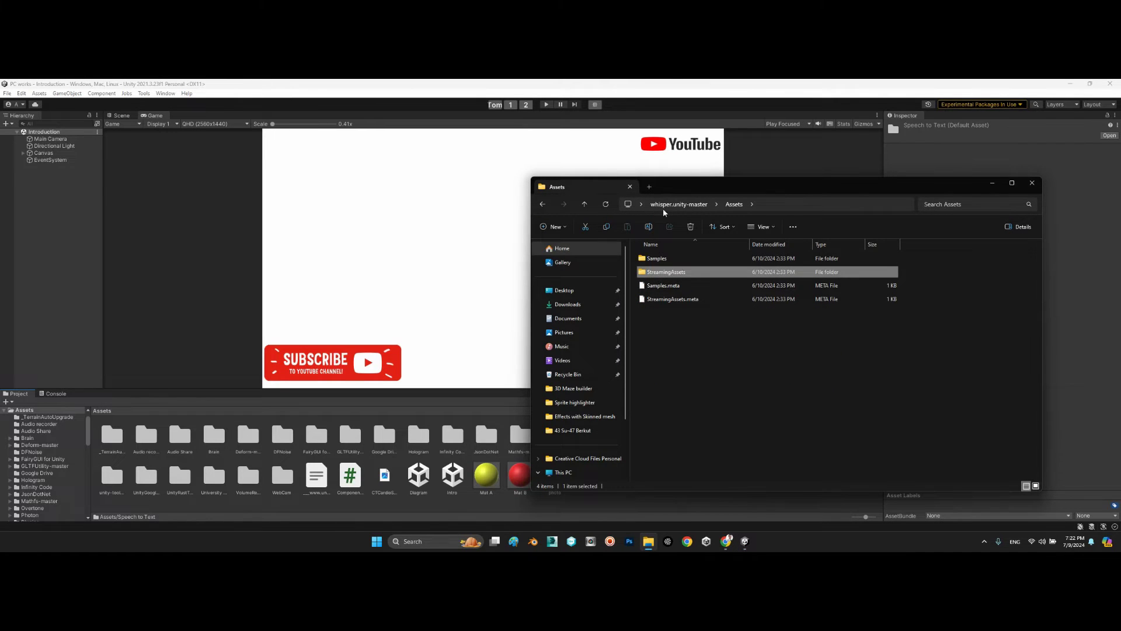
drag(666, 193, 950, 201)
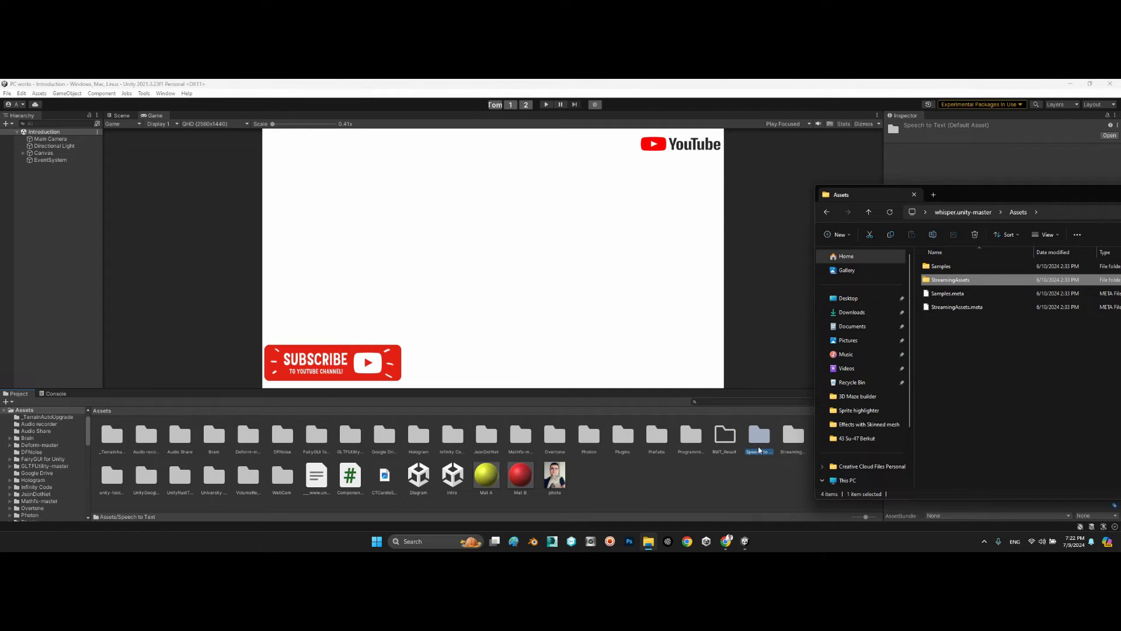
Confirm the Whisper model sits in the project's StreamingAssets/Whisper folder
click(728, 477)
double_click(792, 436)
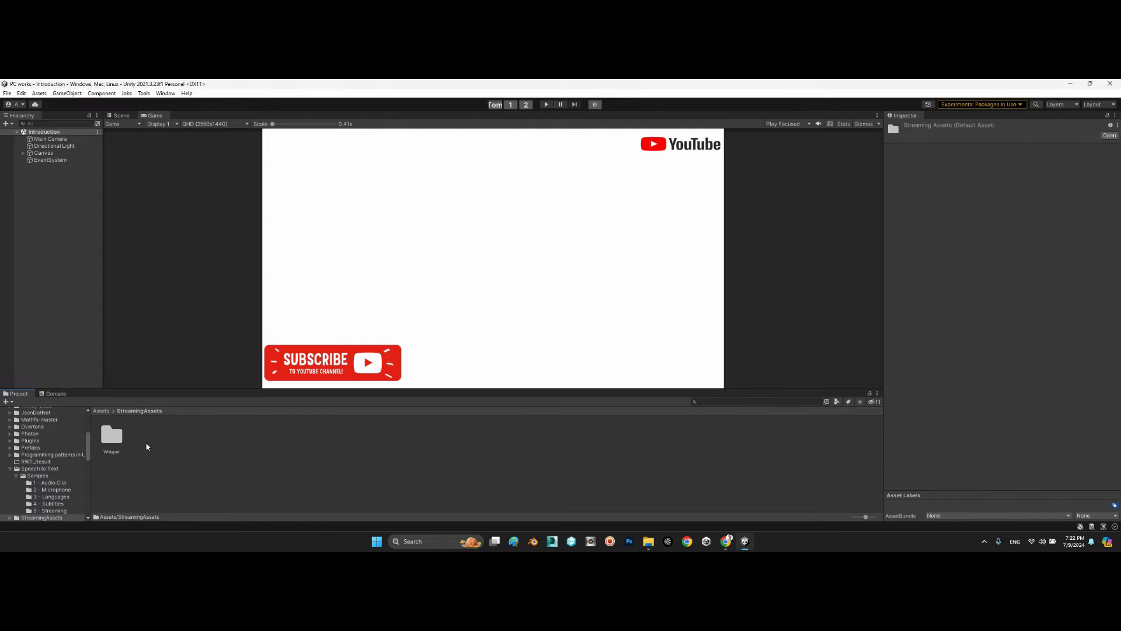
double_click(109, 434)
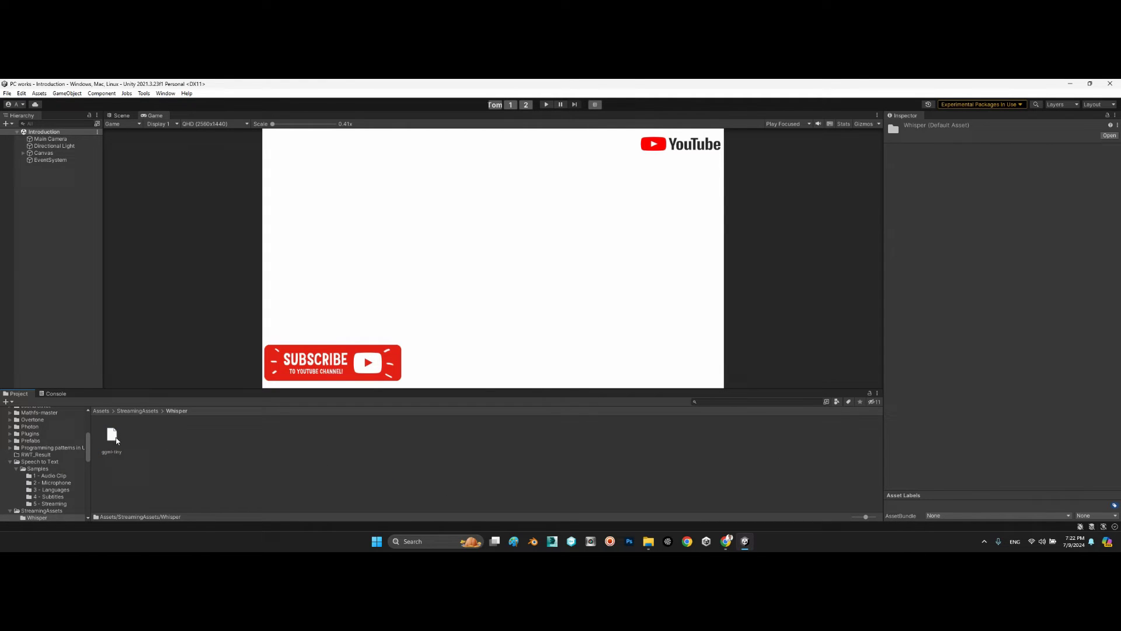
click(98, 412)
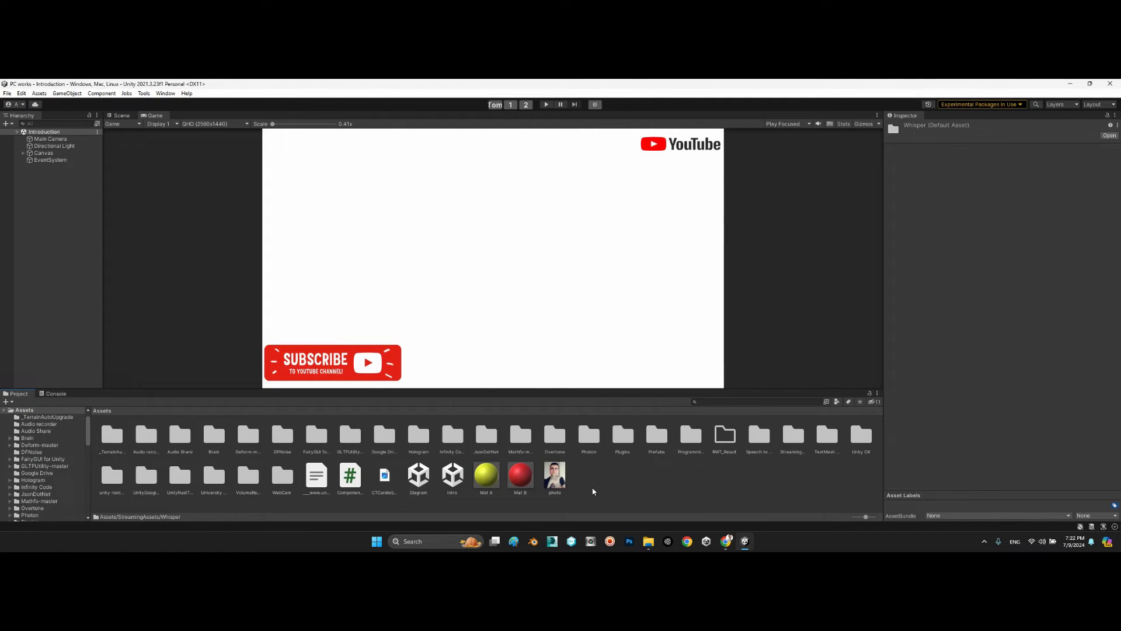
click(613, 486)
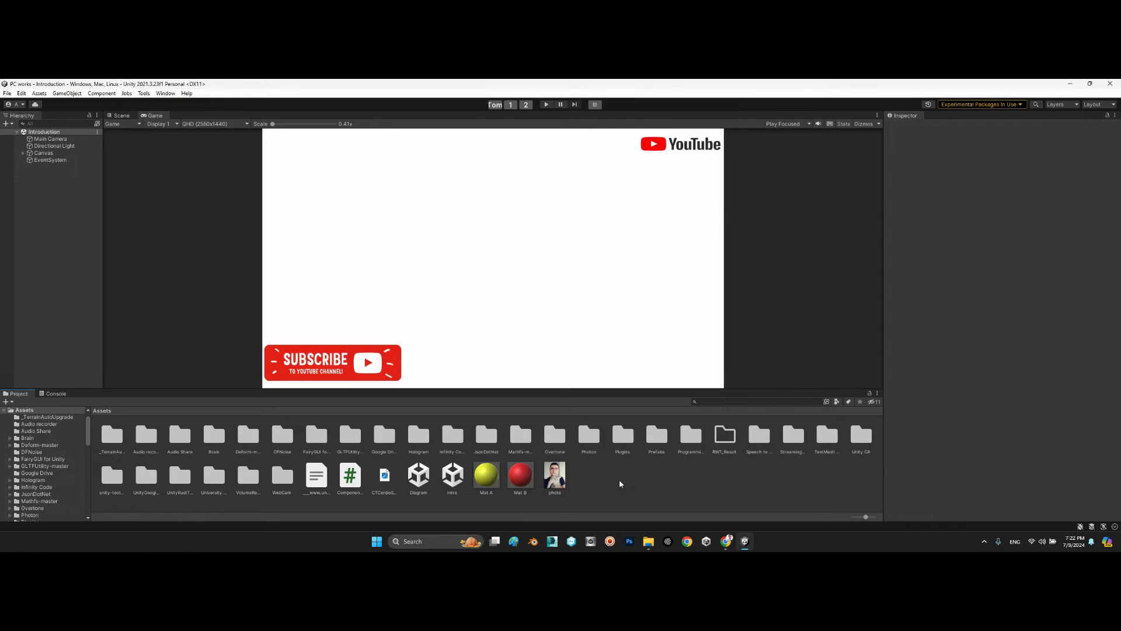
Open Speech to Text > Samples and select the '1 - Audio Clip' folder
click(762, 439)
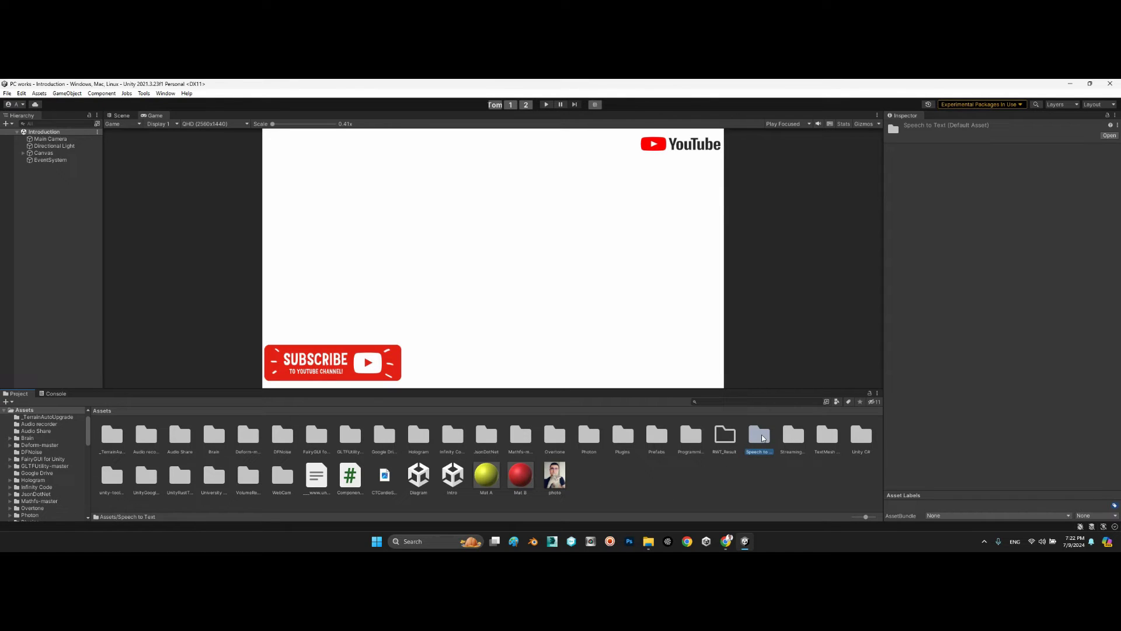
double_click(762, 439)
double_click(114, 437)
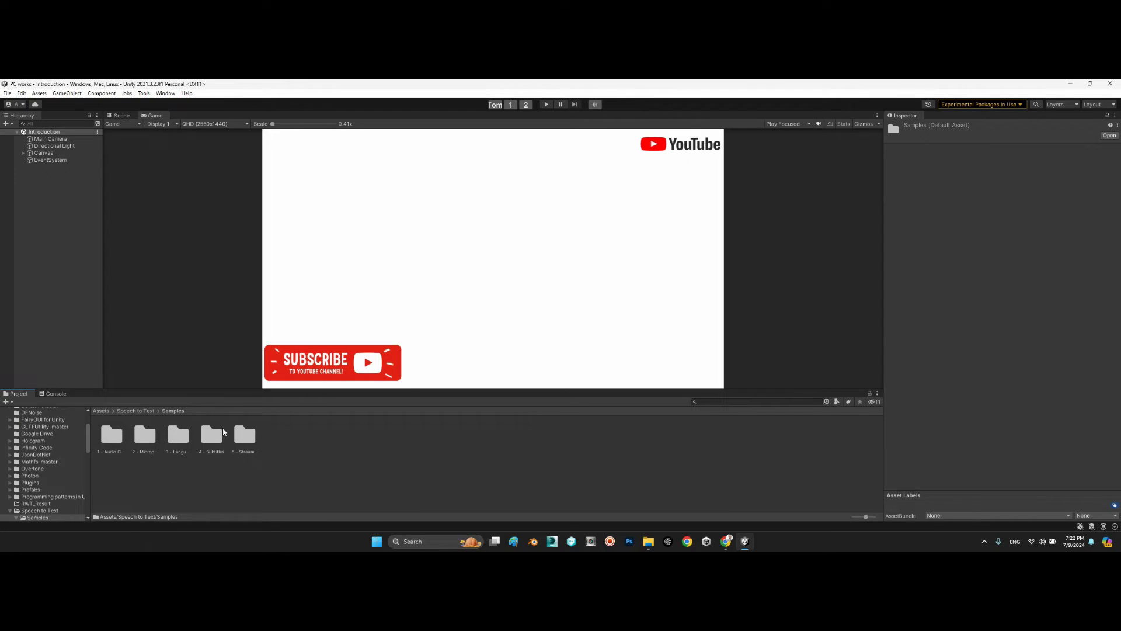
click(113, 438)
Open and play the '1 - Audio Clip' scene, transcribing the jfk clip
double_click(116, 443)
double_click(112, 435)
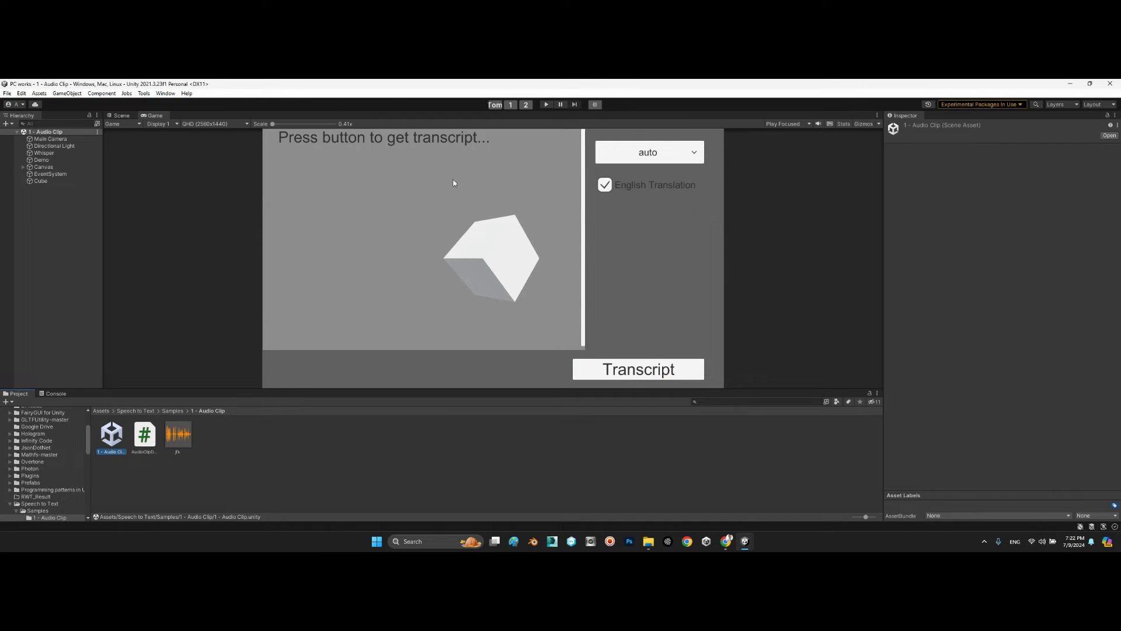
click(176, 438)
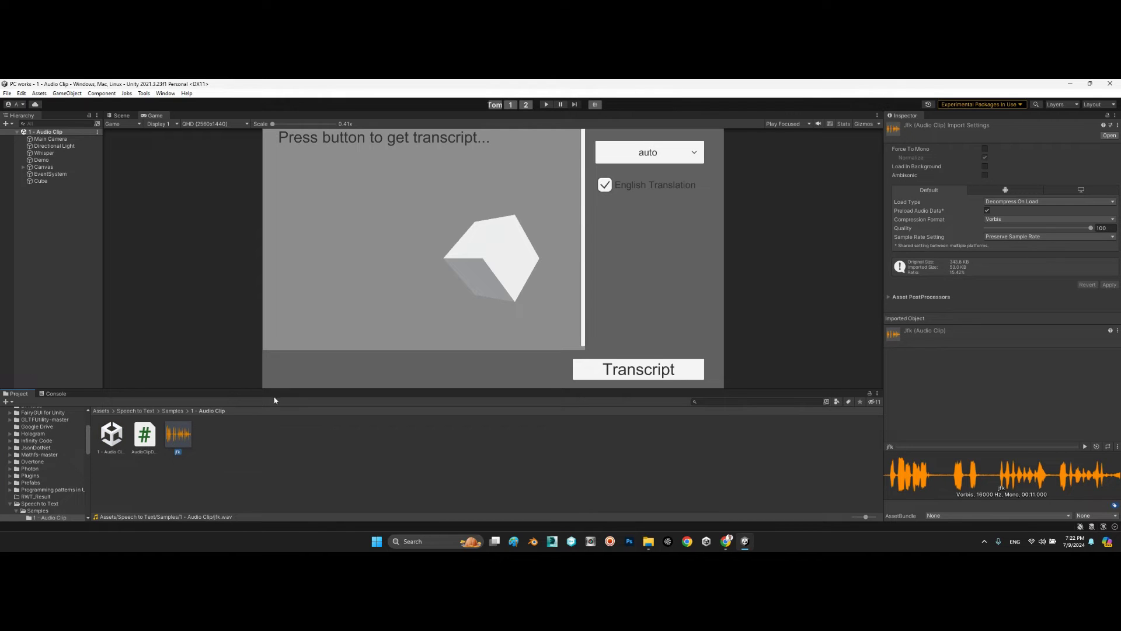
click(547, 105)
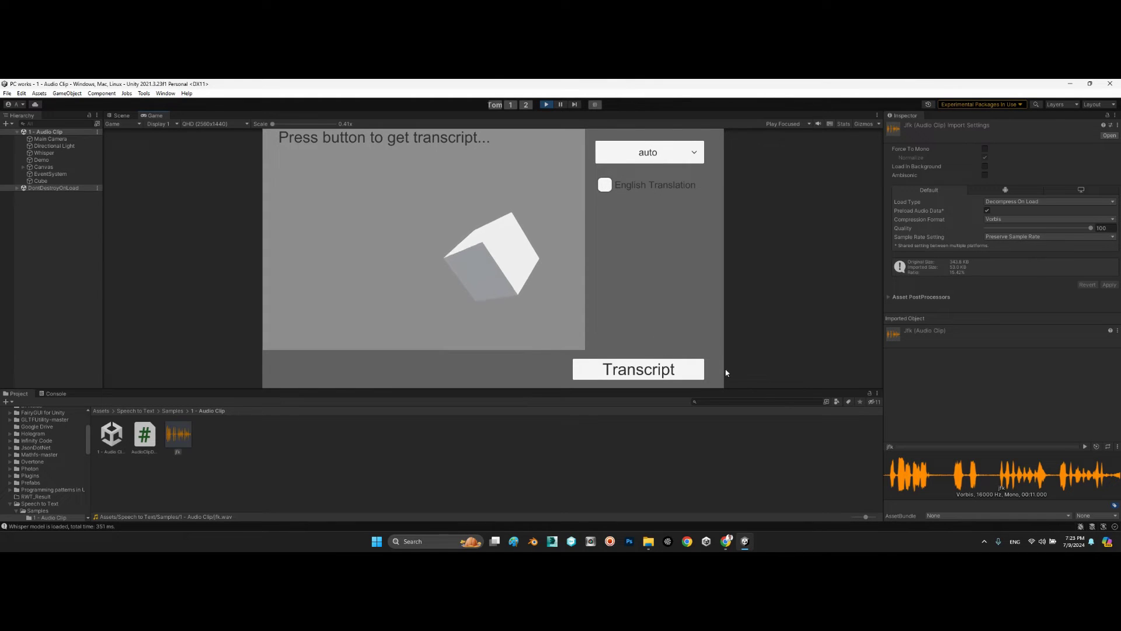
click(663, 370)
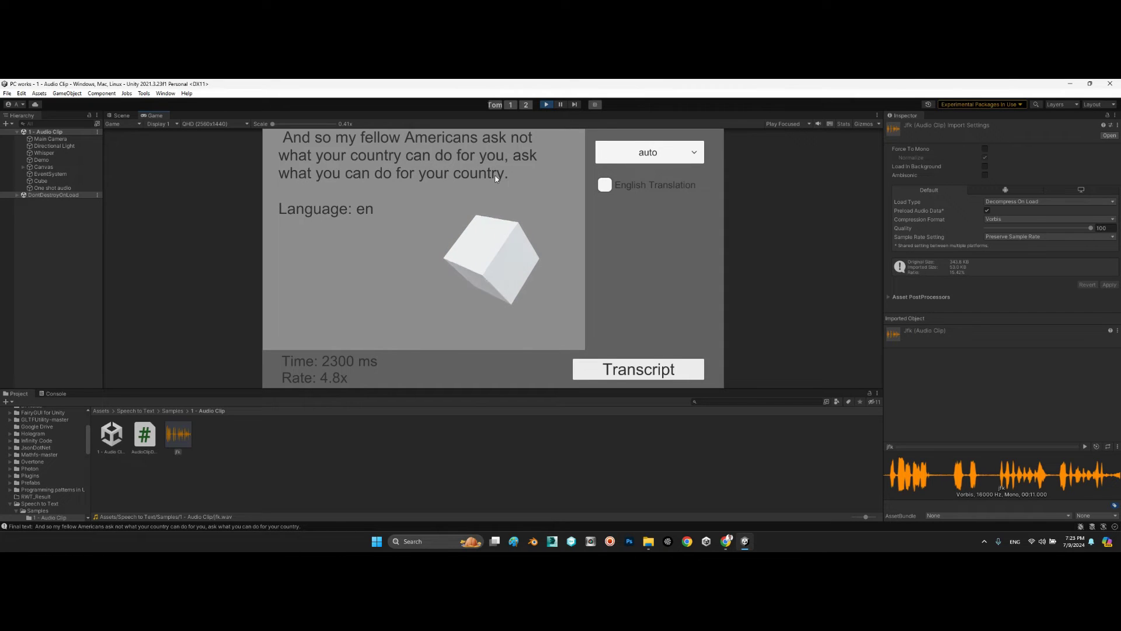
Keep auto language detection, stop the sample and return to Samples
click(654, 151)
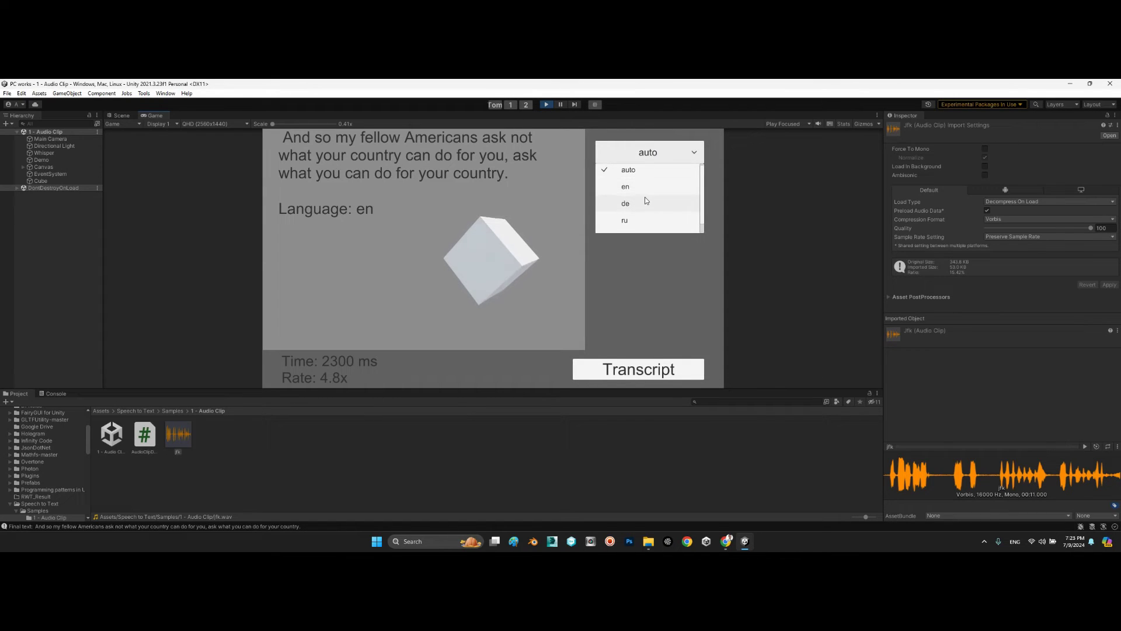
scroll(684, 200, down, 2)
scroll(700, 202, up, 2)
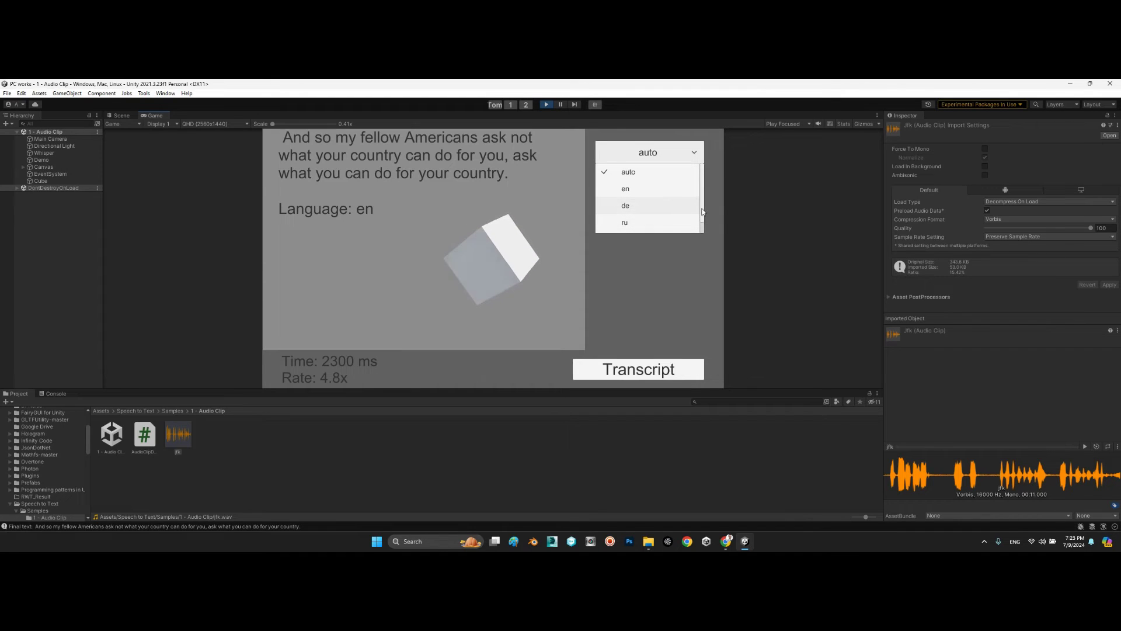
scroll(637, 225, down, 2)
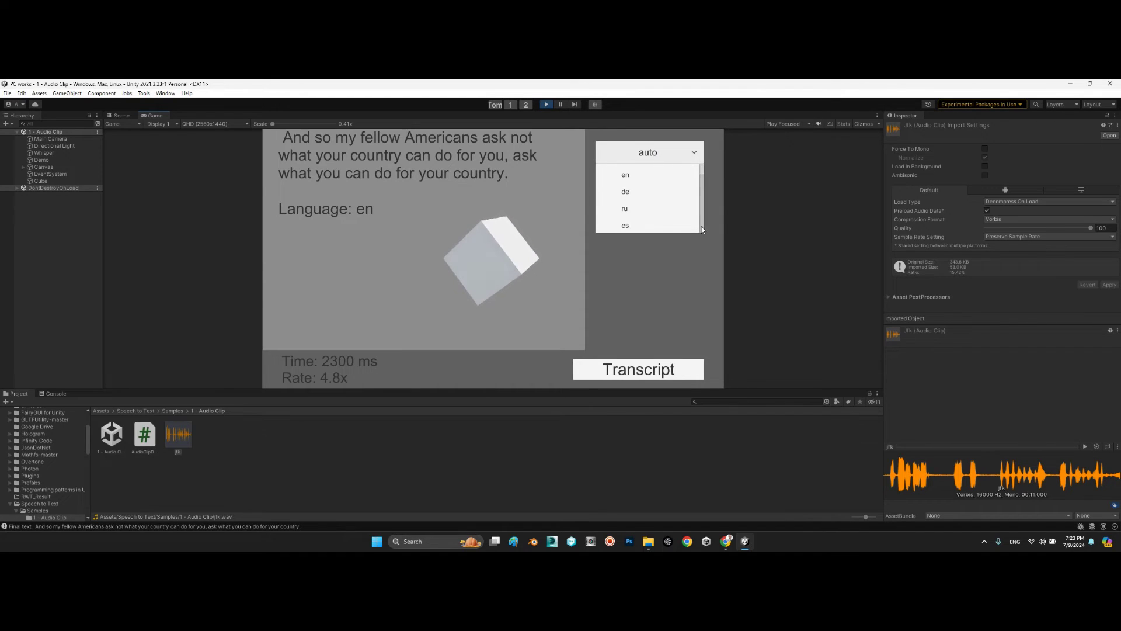
click(656, 285)
click(546, 105)
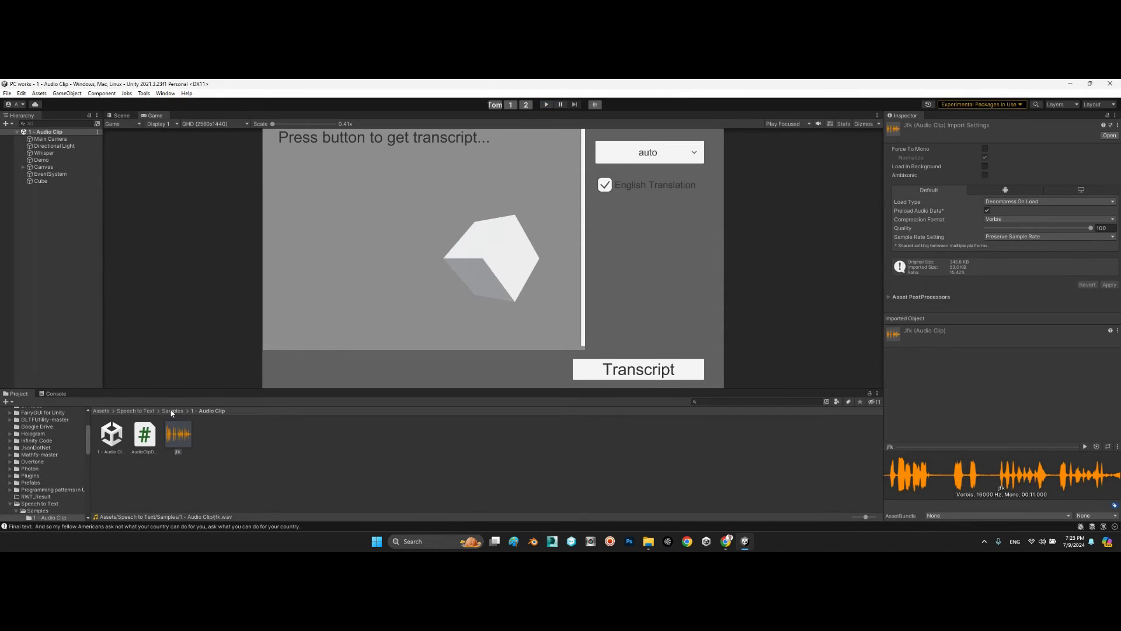
click(171, 411)
Play the '2 - Microphone' scene and record a phrase transcribed in English (en)
click(149, 439)
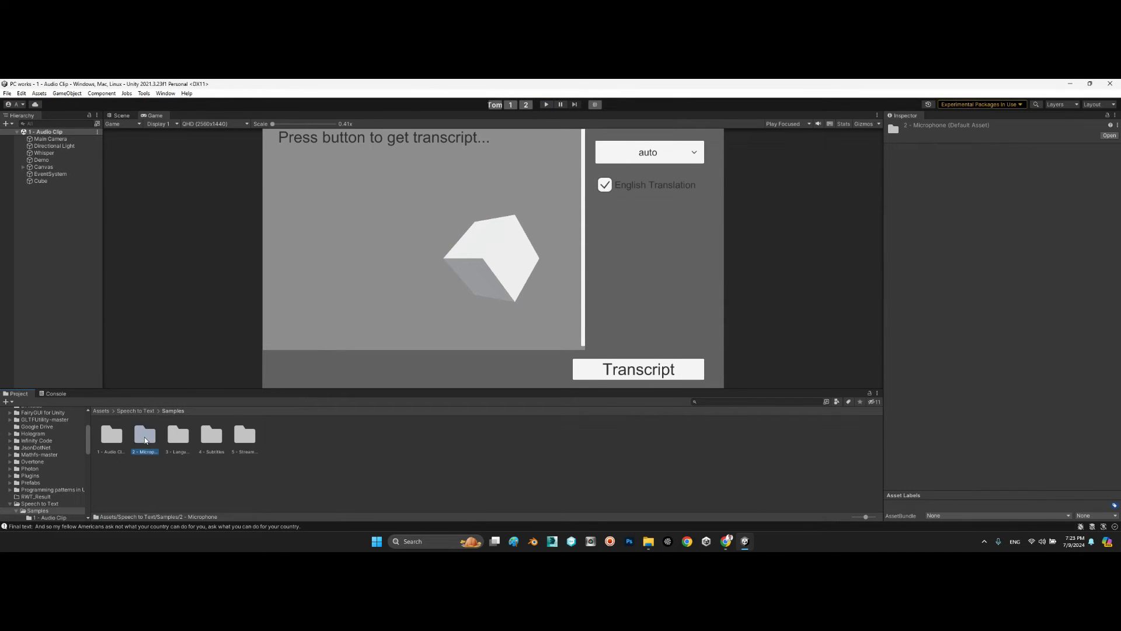
double_click(145, 441)
double_click(112, 438)
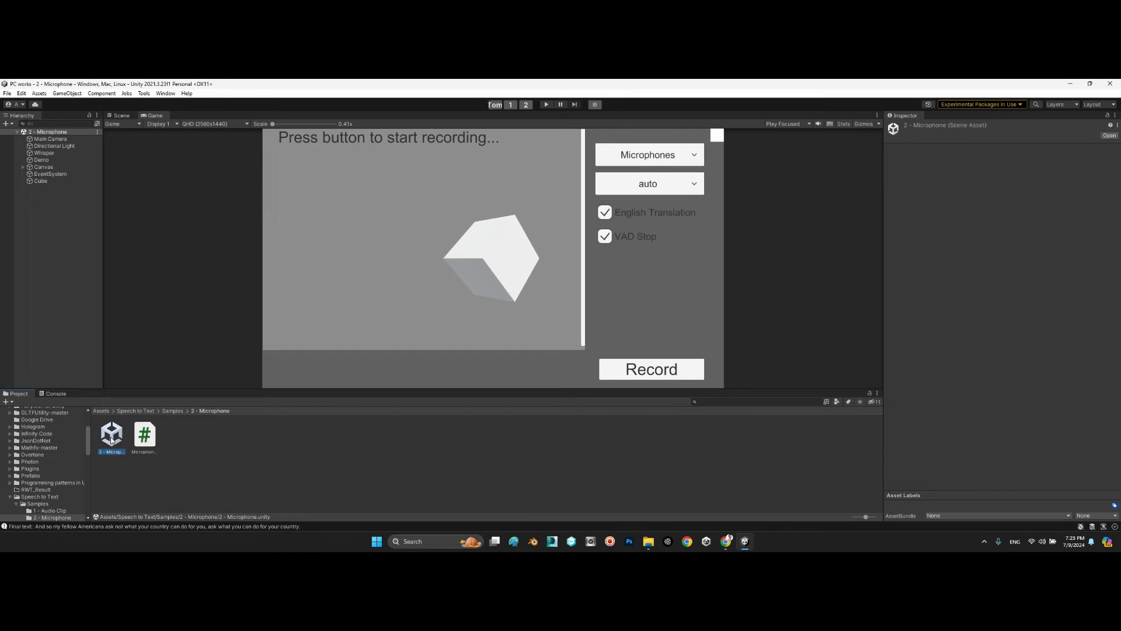
click(548, 105)
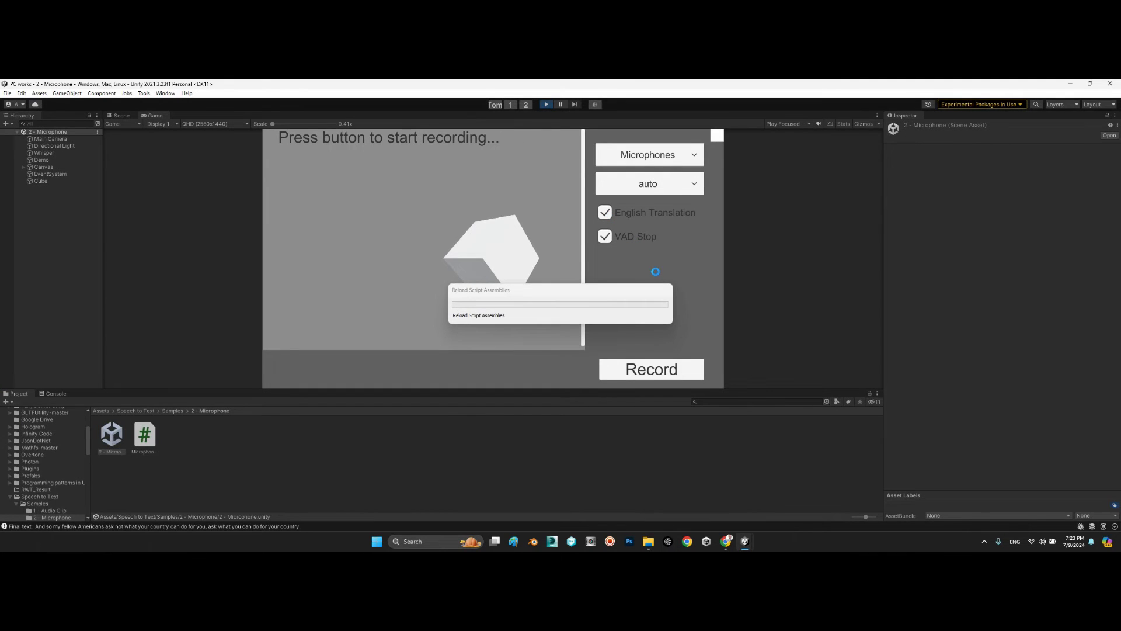
click(665, 191)
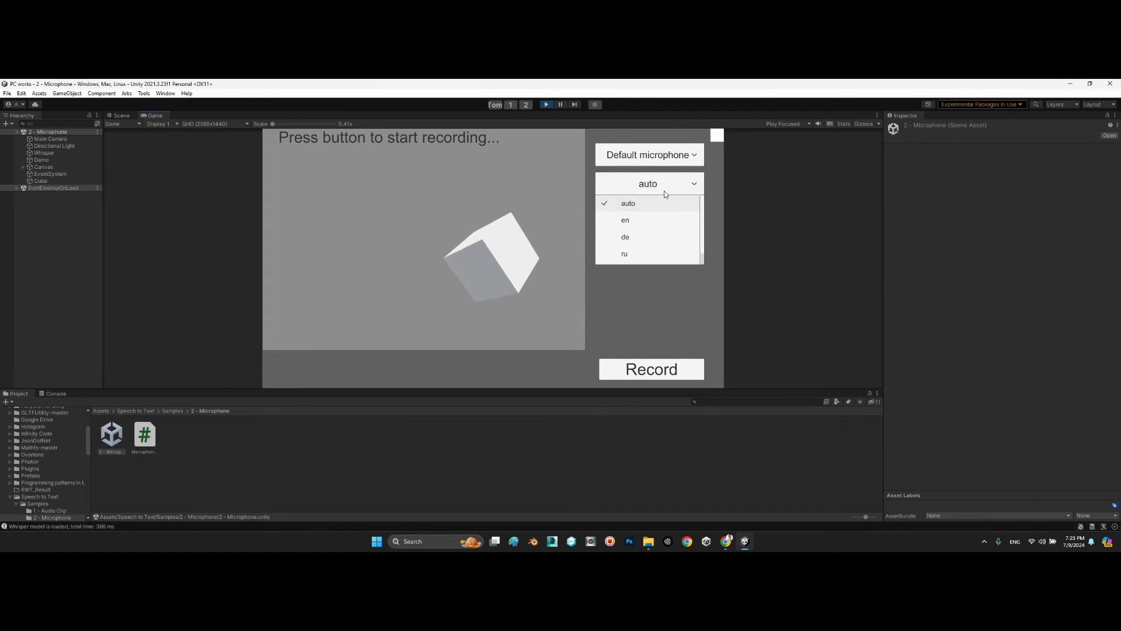
click(638, 224)
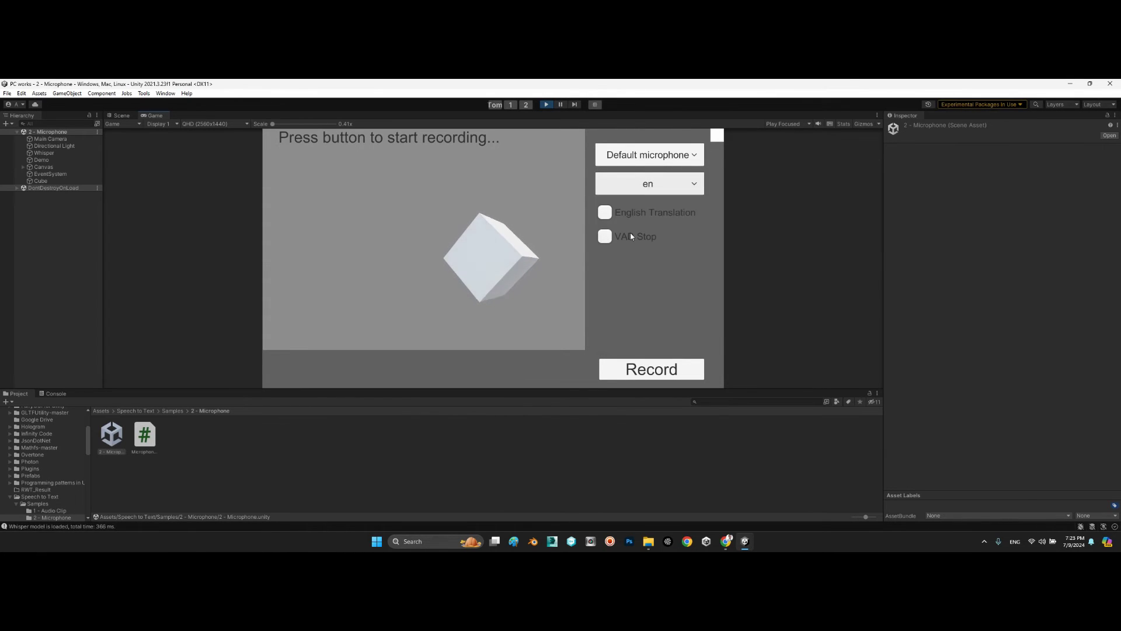
click(671, 375)
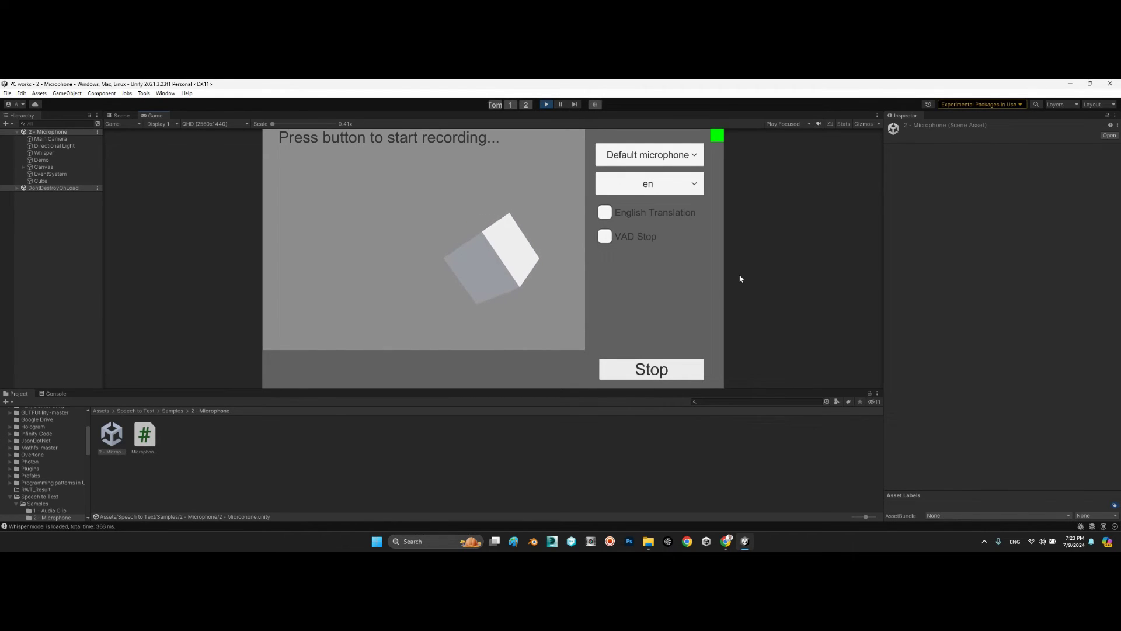
click(663, 374)
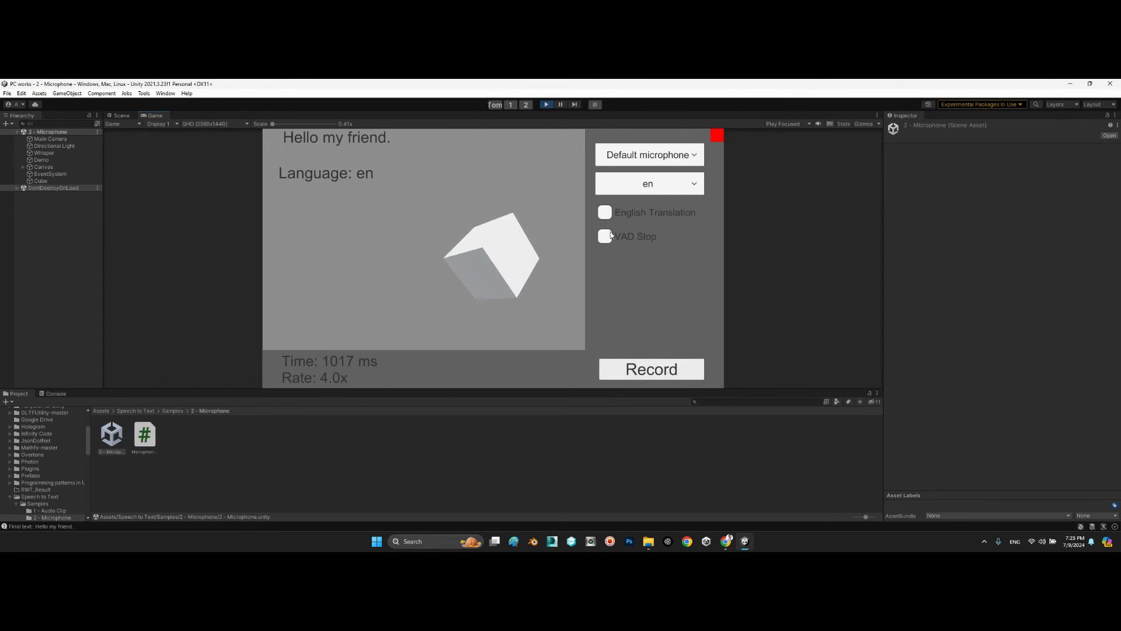
Switch to Russian (ru), record and transcribe a phrase, then stop the sample
click(675, 185)
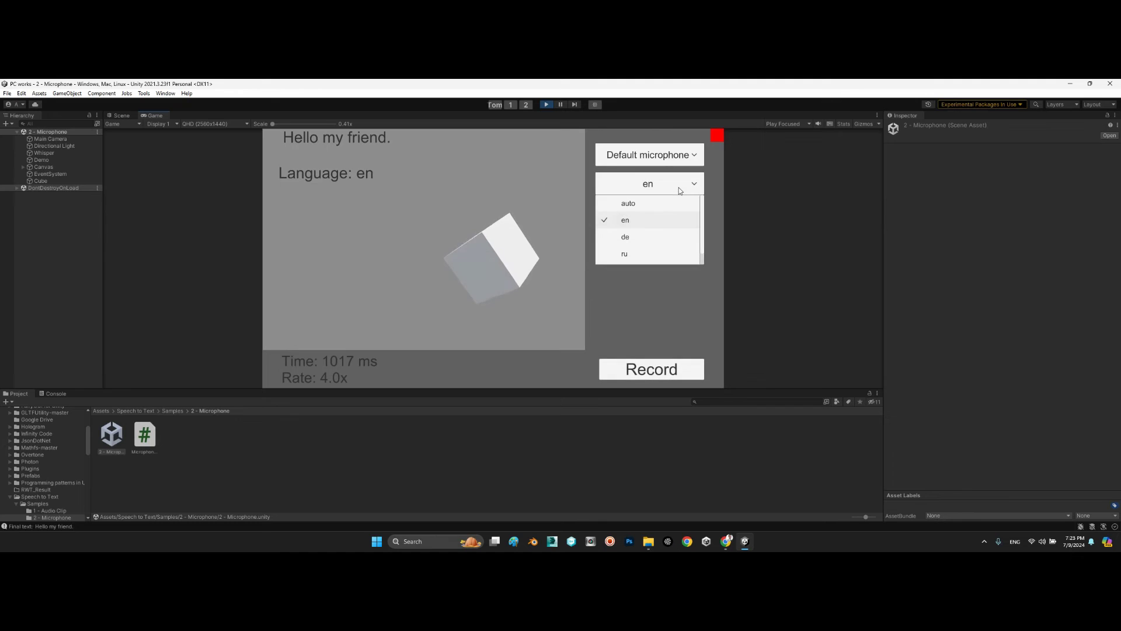
click(634, 253)
click(659, 371)
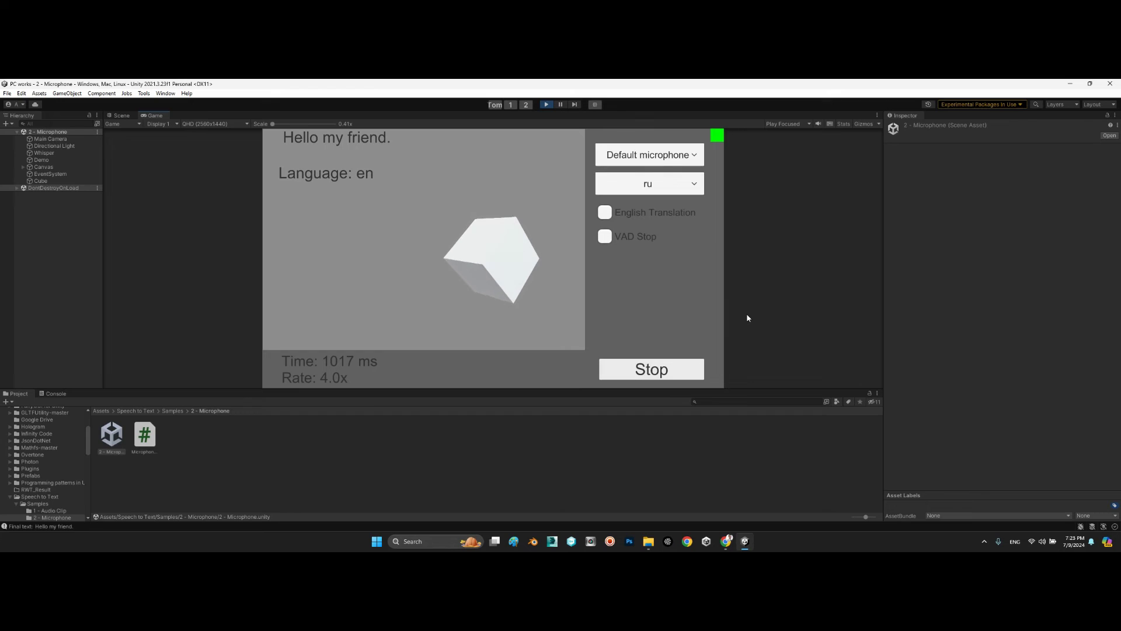
click(672, 367)
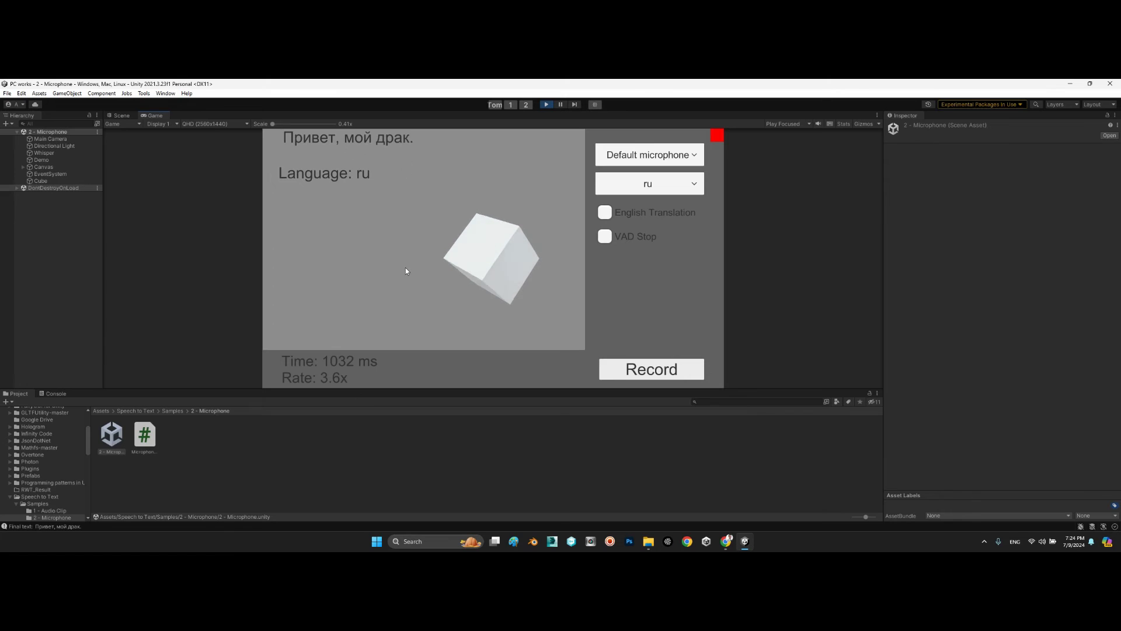
click(545, 105)
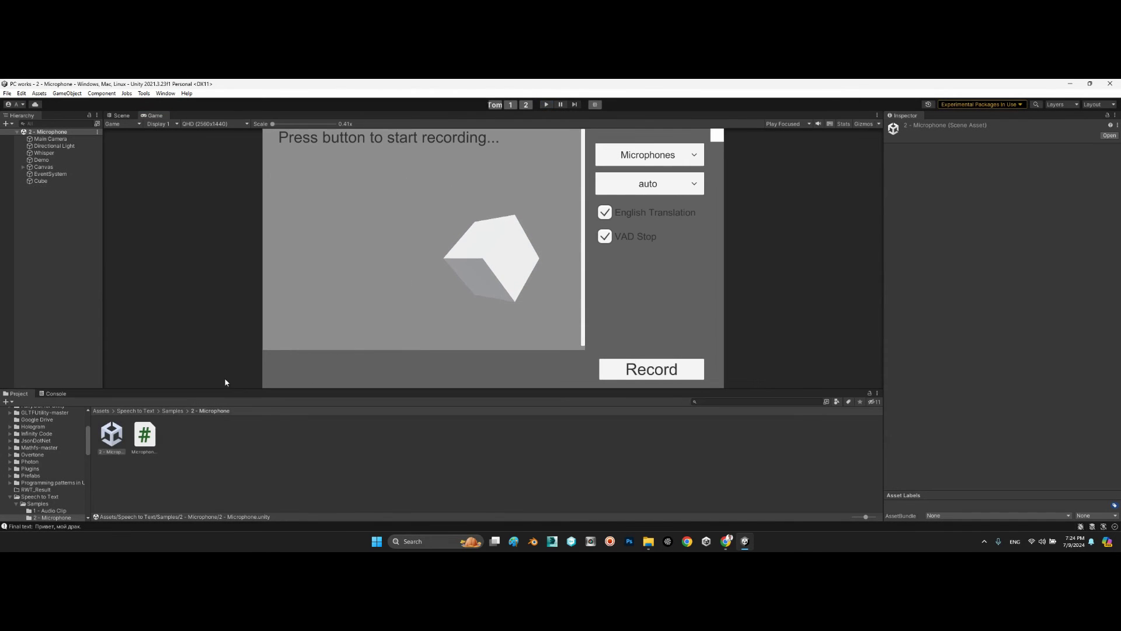
Open the '4 - Subtitles' sample scene and enter Play mode
click(173, 411)
click(179, 443)
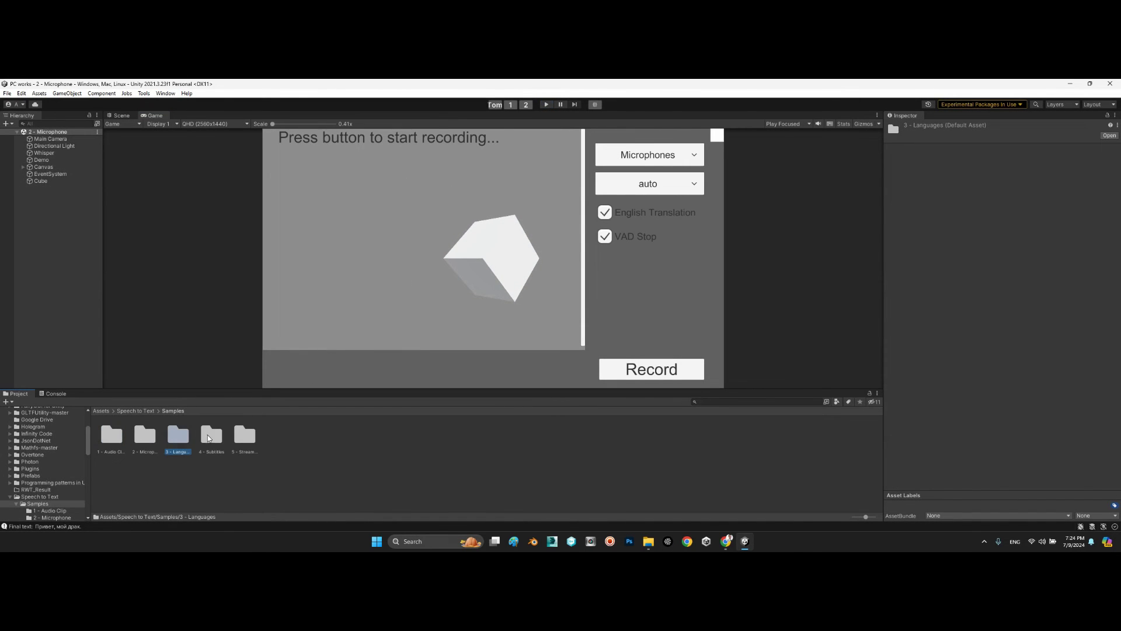
double_click(209, 437)
double_click(112, 437)
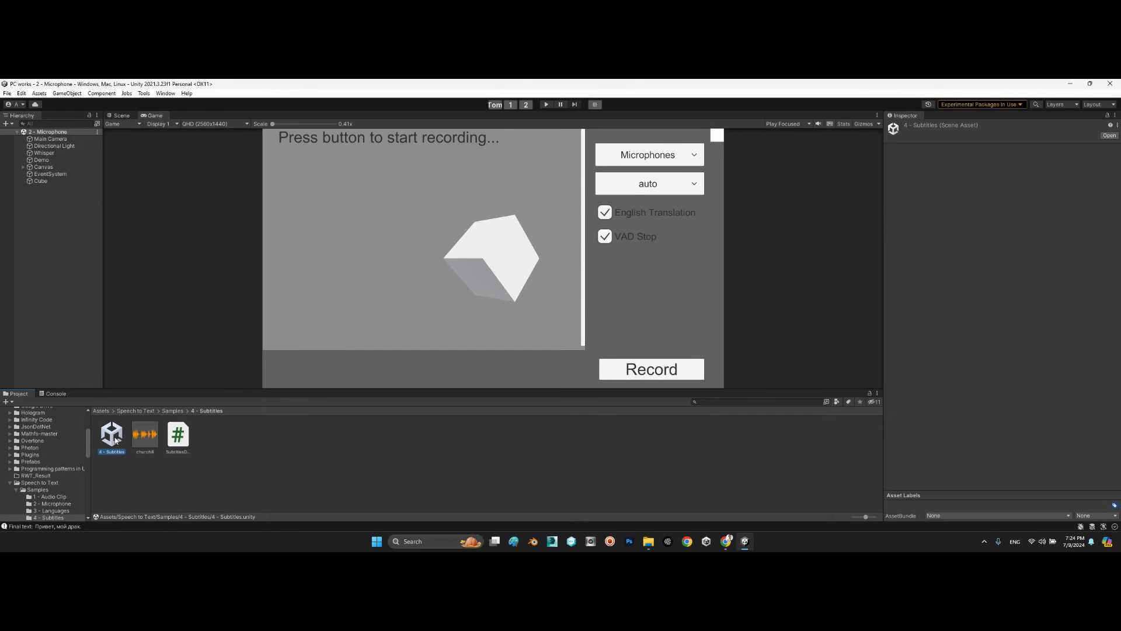
click(545, 105)
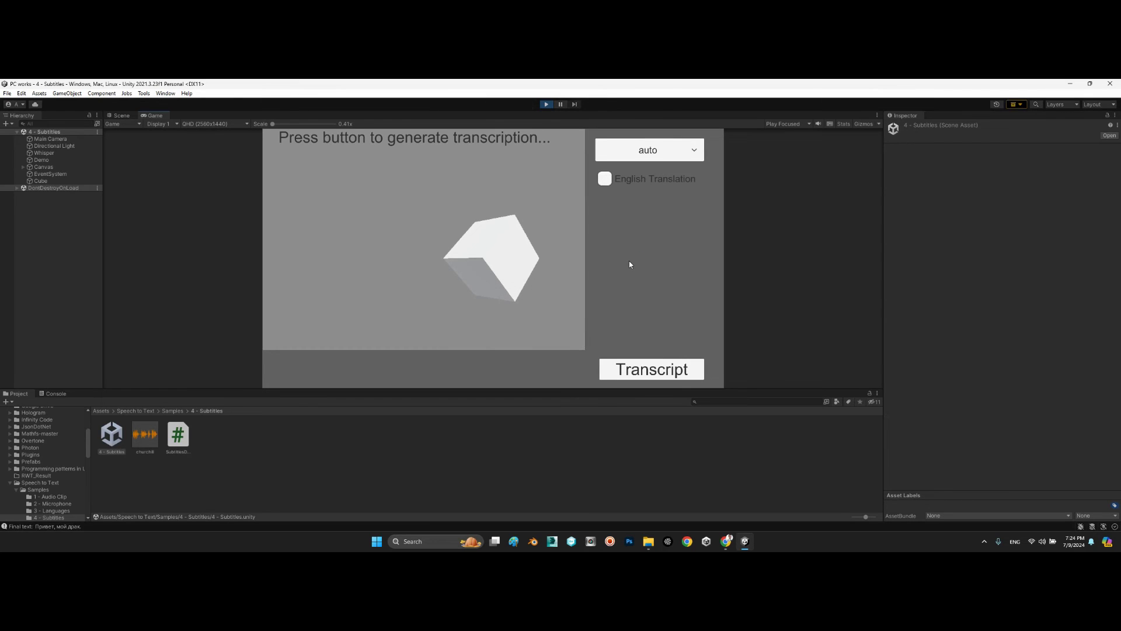
Transcribe the Churchill speech into subtitles, stop playing and inspect the churchill clip
click(646, 369)
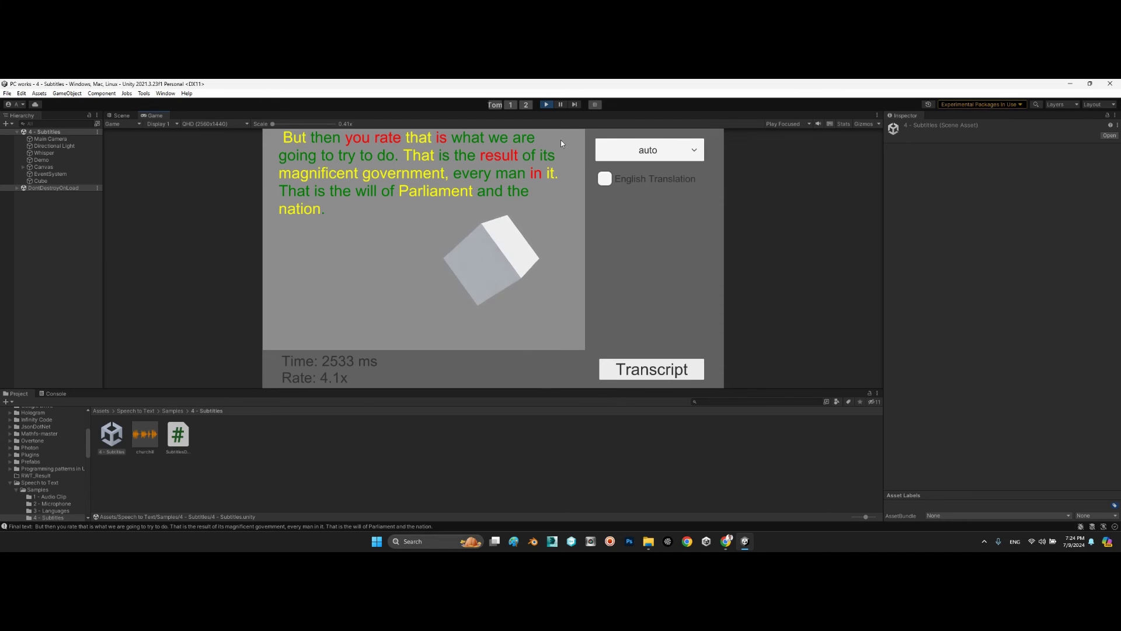
click(550, 103)
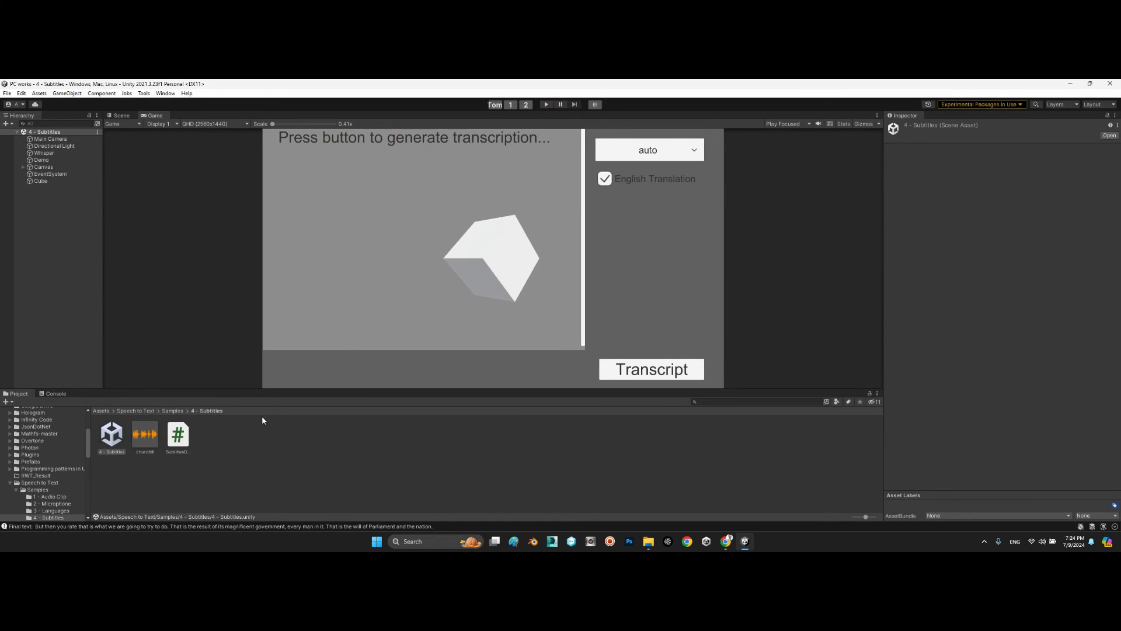
click(148, 436)
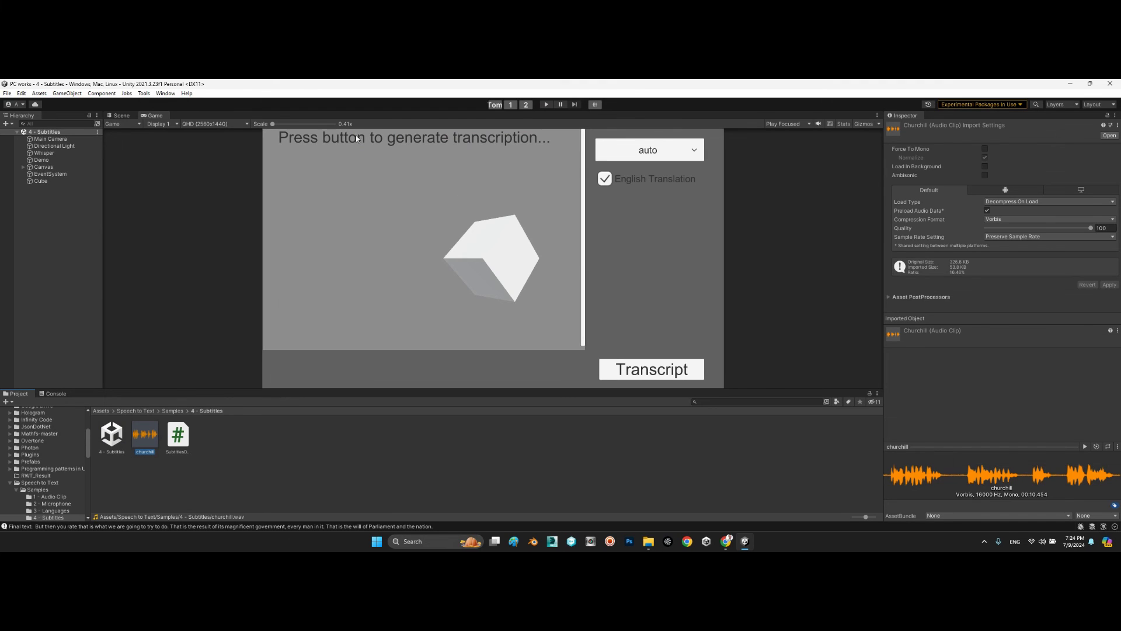
From Samples, open the '5 - Streaming' folder and its scene
click(174, 410)
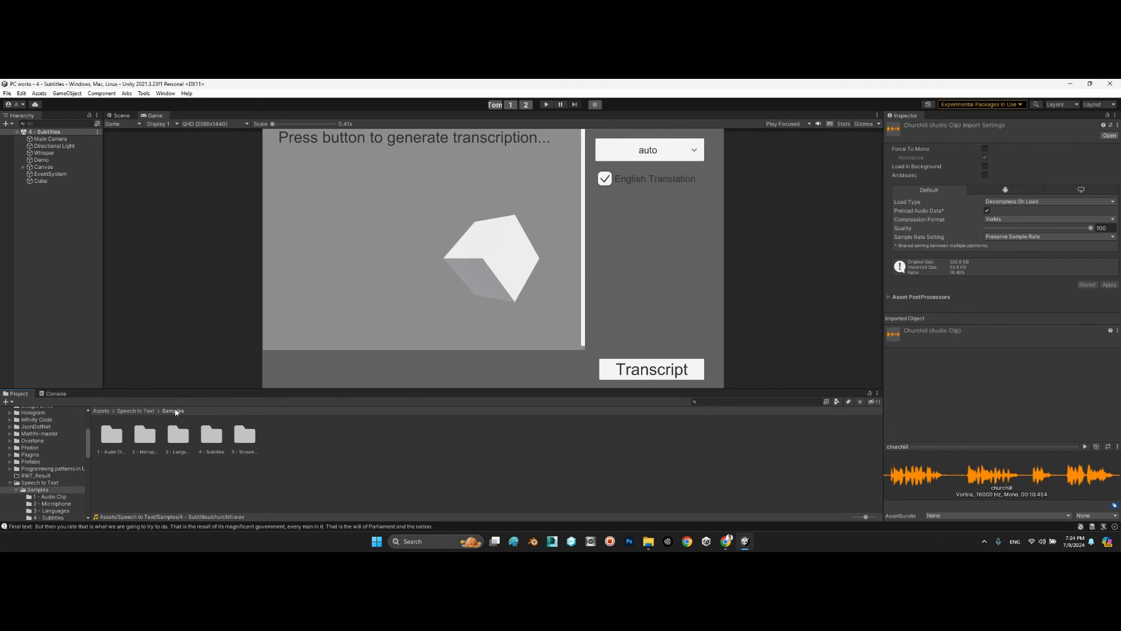
click(248, 442)
double_click(246, 442)
double_click(111, 433)
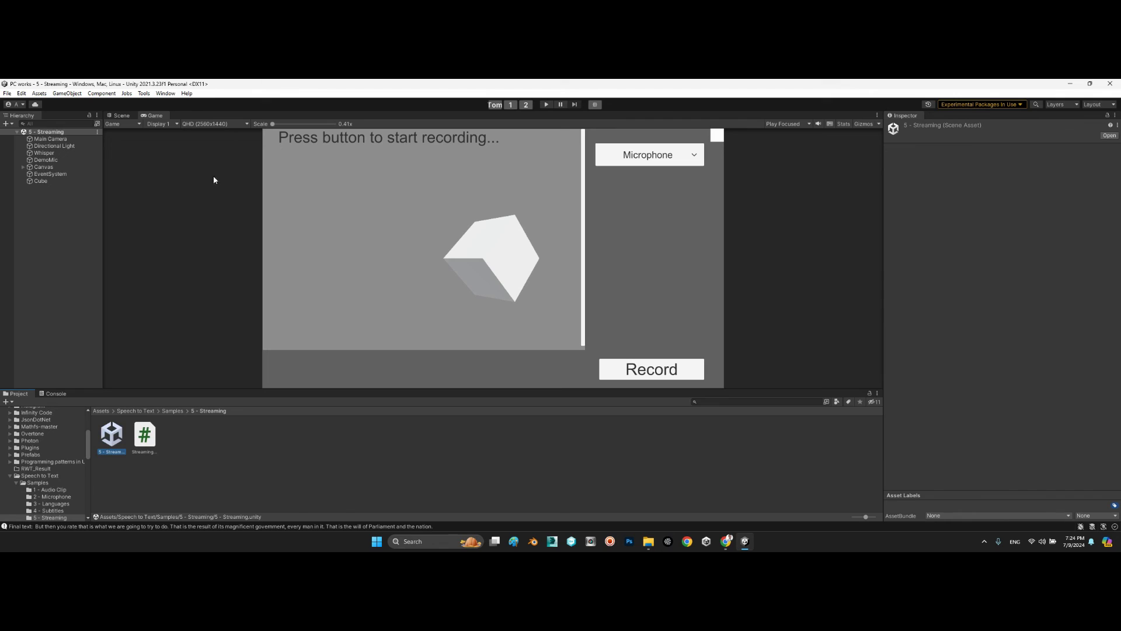
Select DemoMic to show its 16000 Hz microphone recording with half-second chunks and voice detection
click(54, 161)
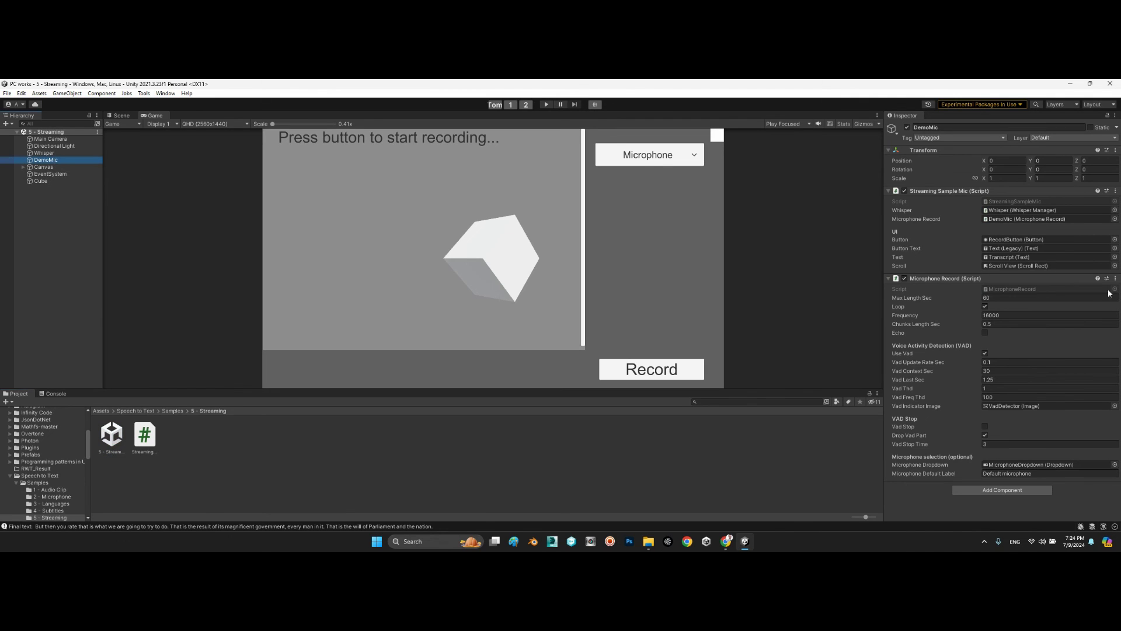